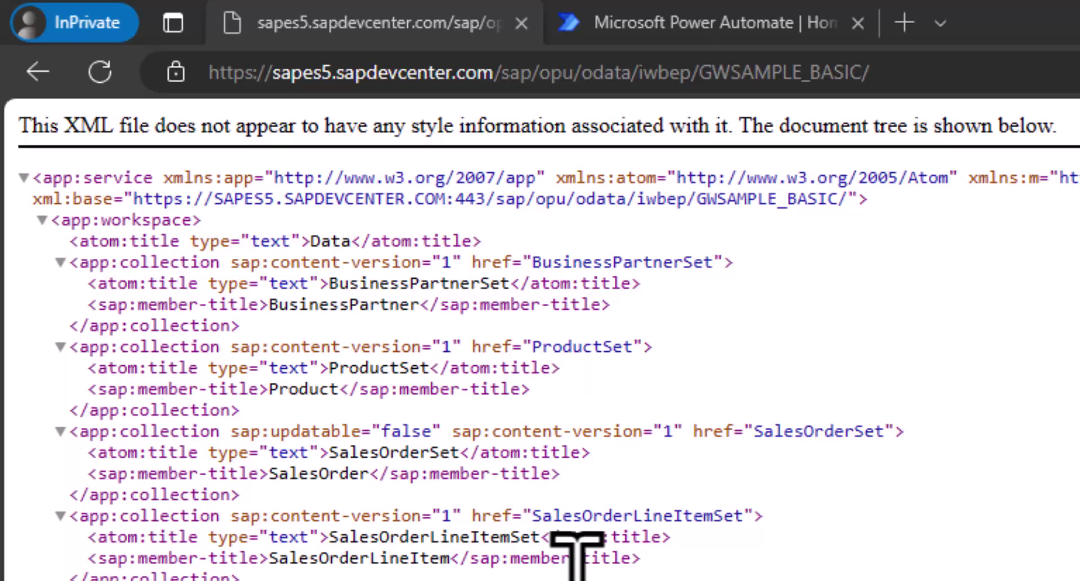
double_click(366, 283)
double_click(374, 368)
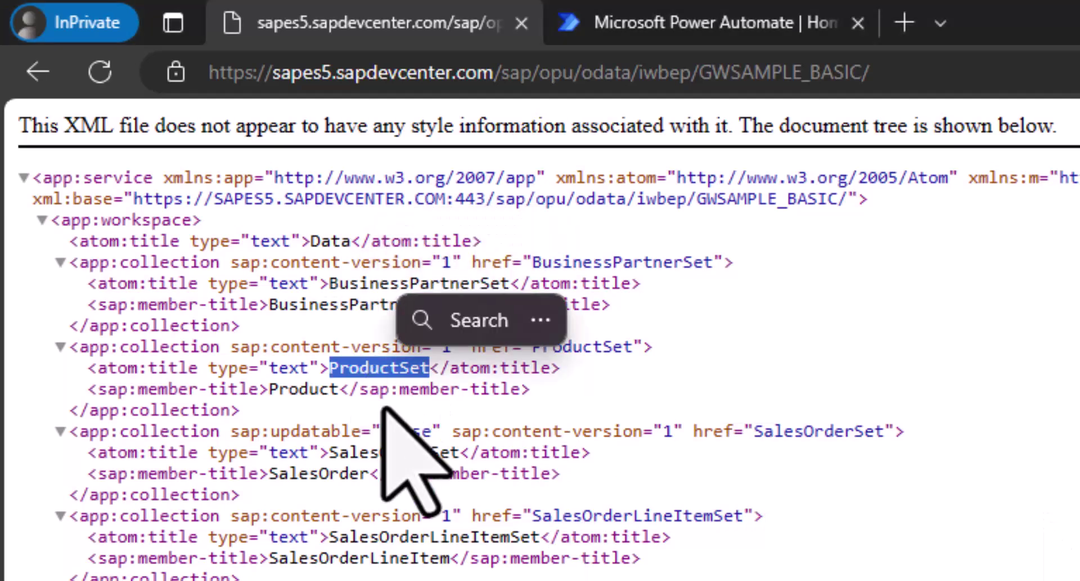
double_click(371, 453)
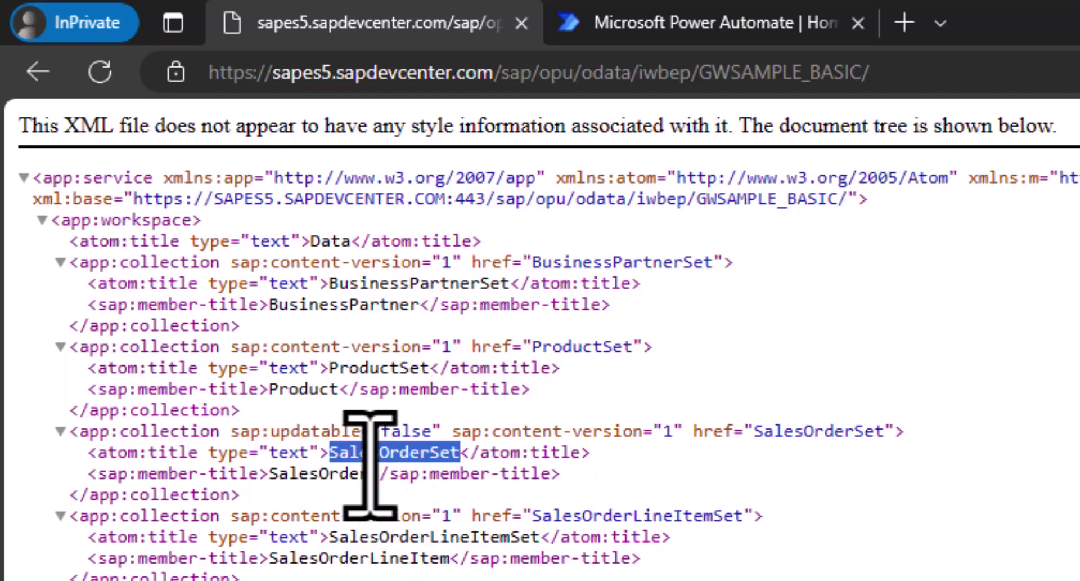
double_click(393, 537)
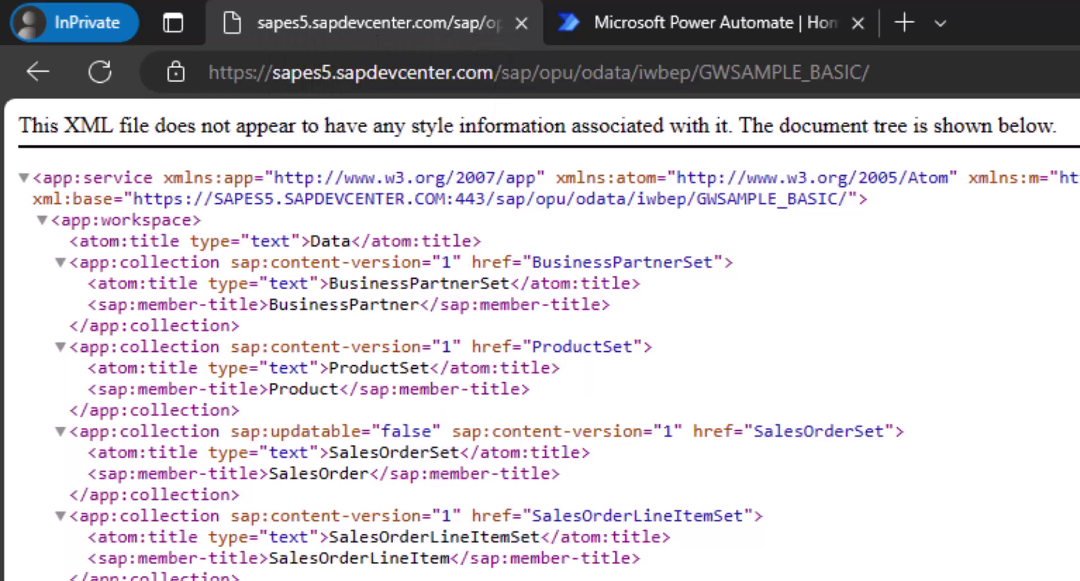
double_click(366, 367)
key("ctrl+c")
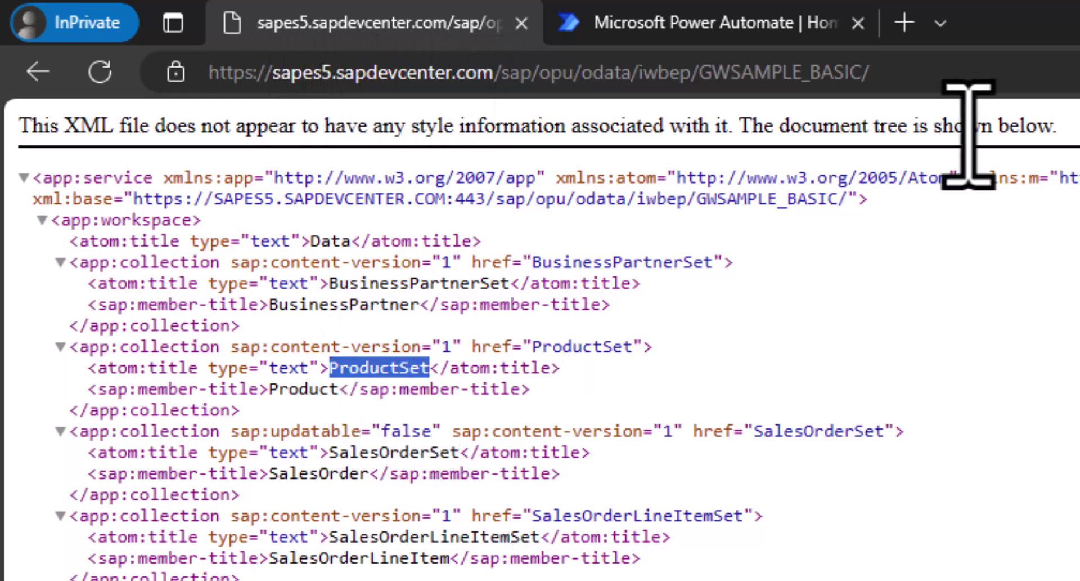
- Append ProductSet to the GWSAMPLE_BASIC service address and load the ProductSet feed
left_click(1055, 53)
left_click(990, 84)
key("Return")
left_click(990, 85)
left_click(989, 85)
left_click(989, 85)
left_click(989, 85)
key("ctrl+v")
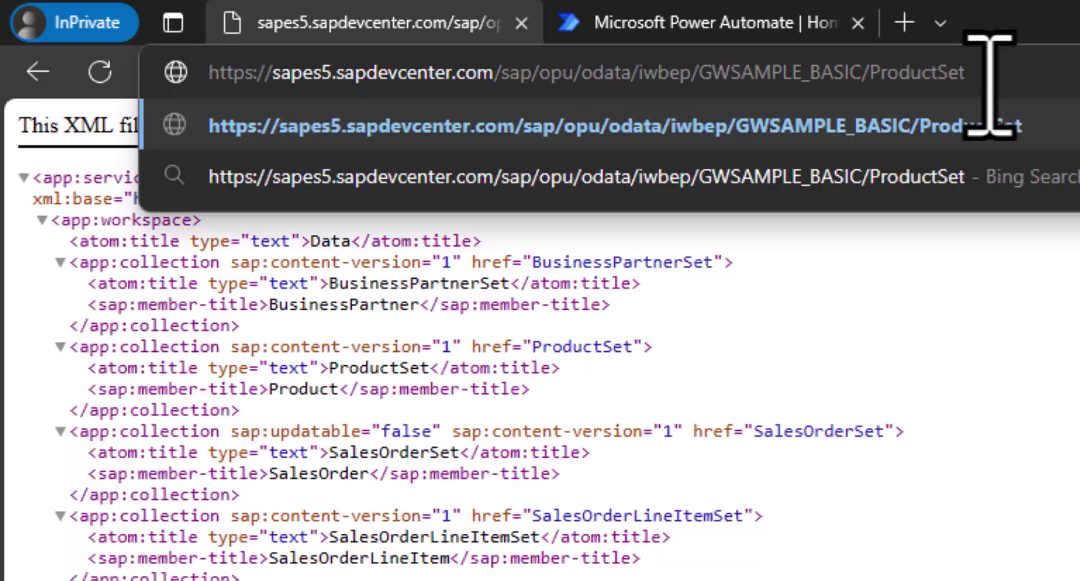
key("Return")
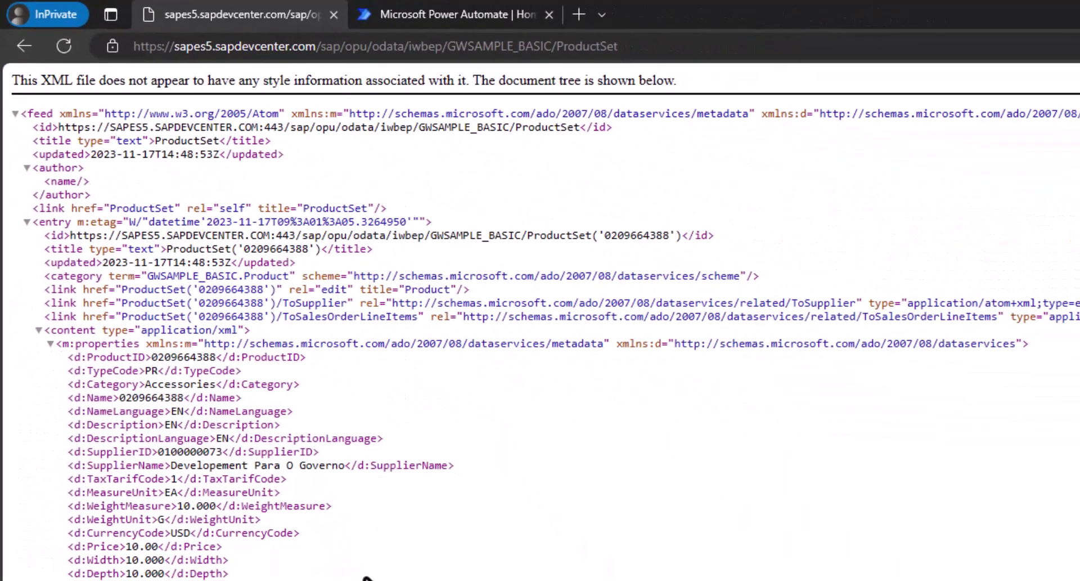
double_click(176, 357)
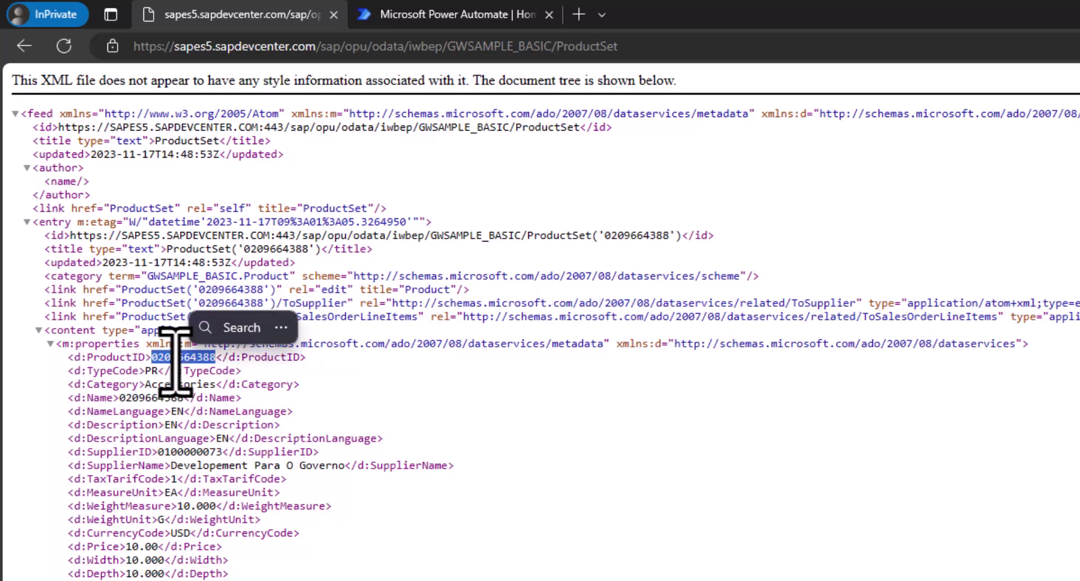
double_click(175, 383)
double_click(140, 398)
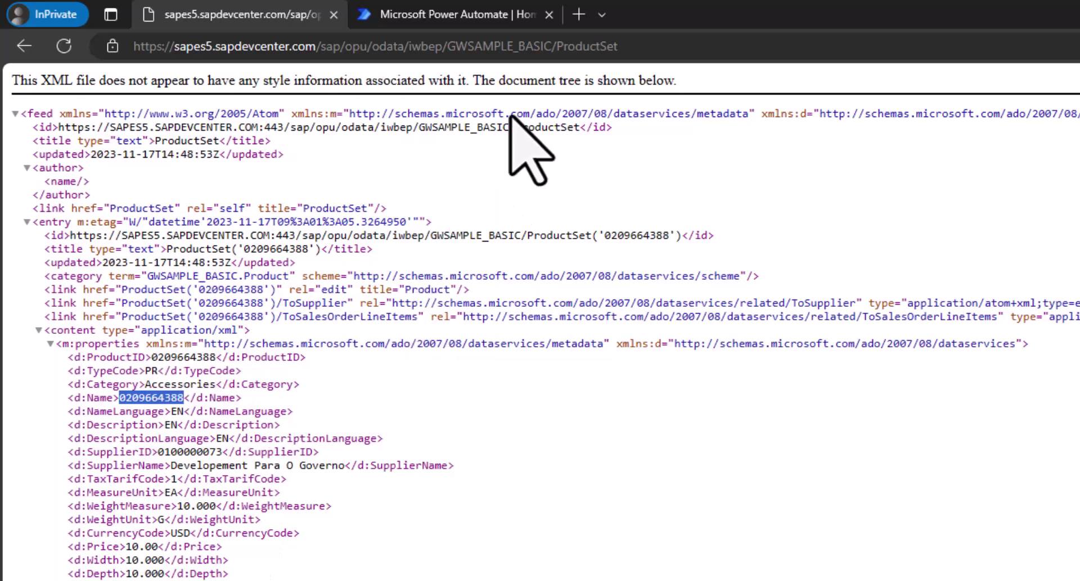
left_click_drag(556, 46, 126, 72)
key("ctrl+c")
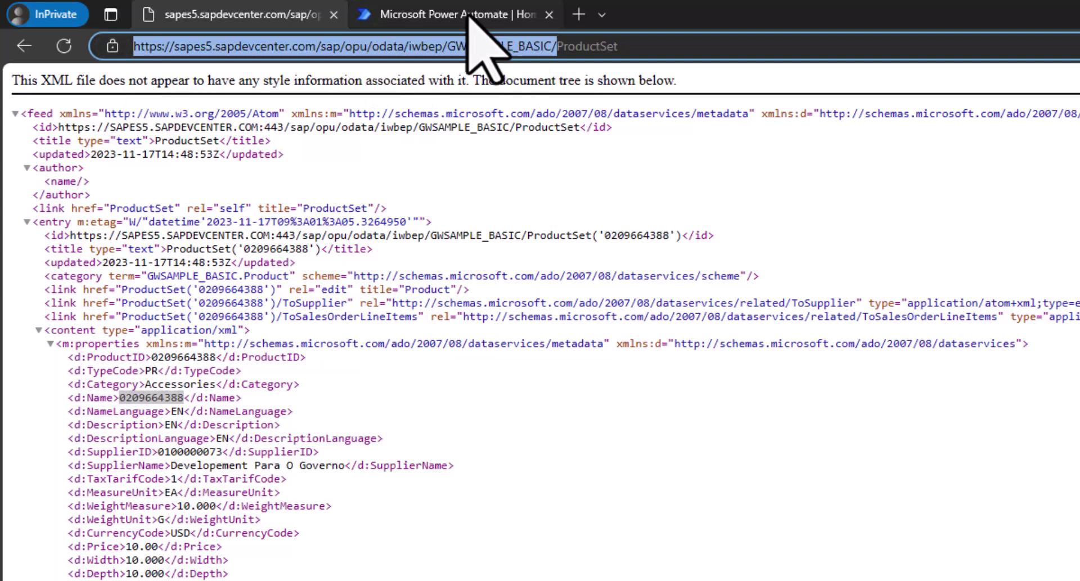
- Create an instant cloud flow named 'Fetch SAP Products' using the 'Manually trigger a flow' trigger
left_click(470, 17)
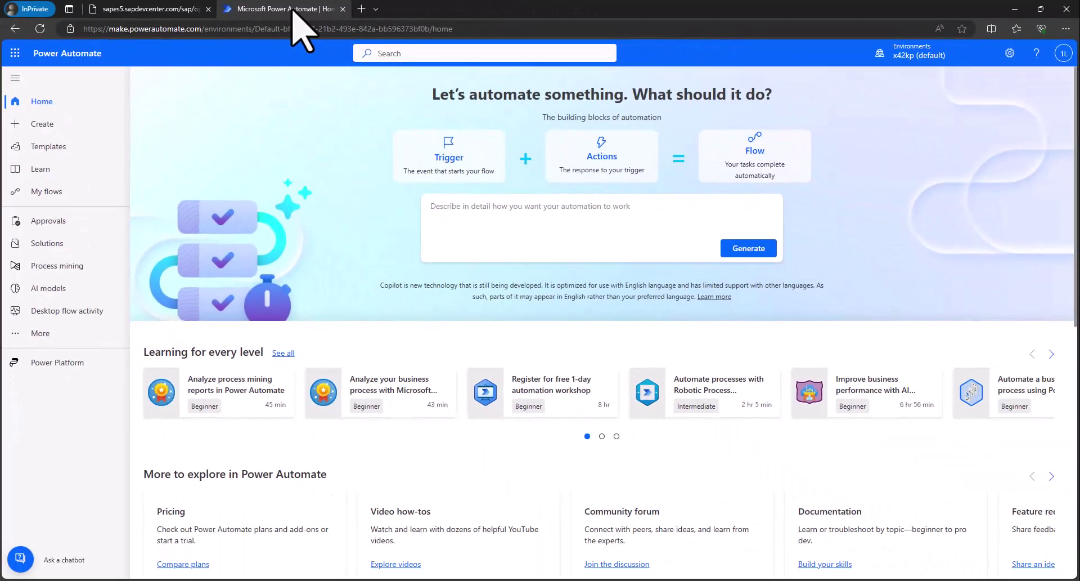
left_click(31, 125)
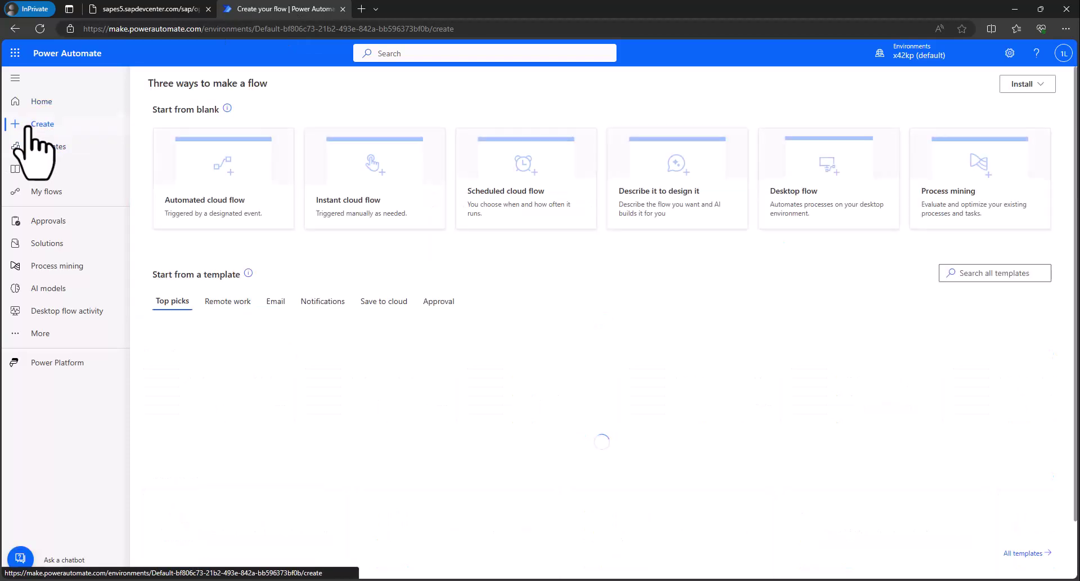
left_click(350, 216)
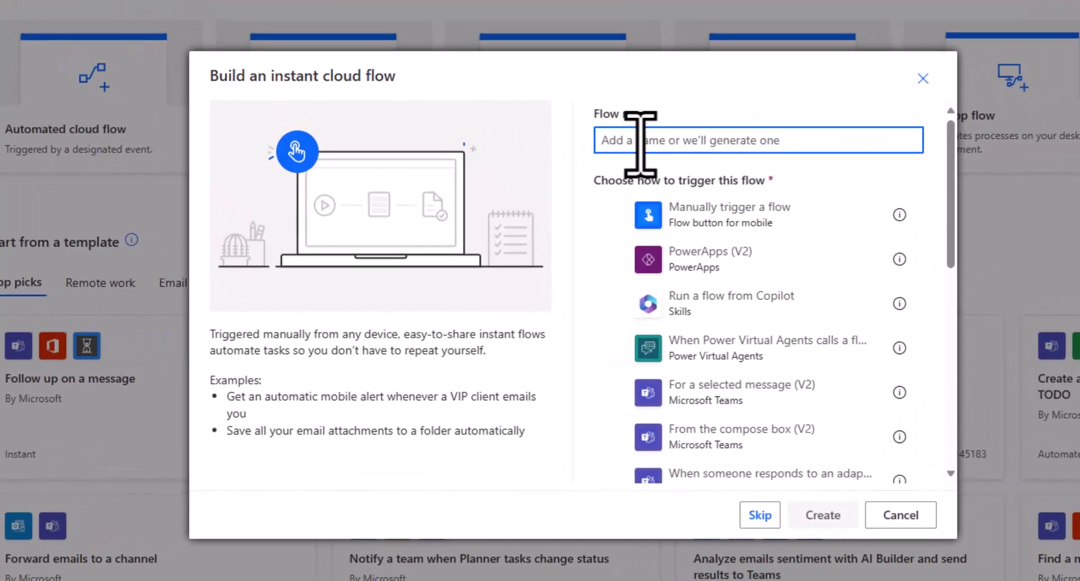
type("F")
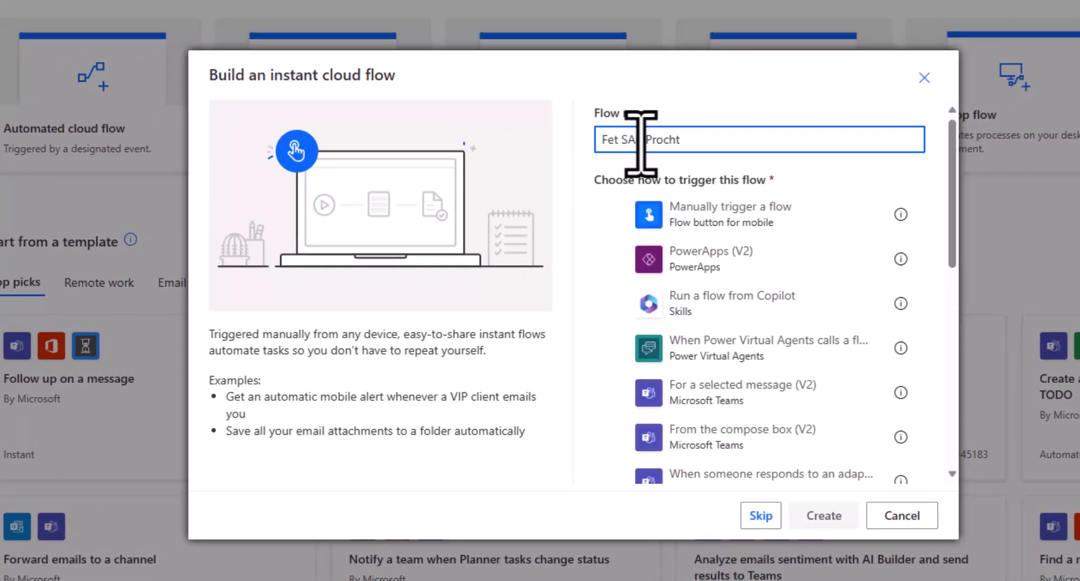
type("etch SAP Products")
left_click(653, 218)
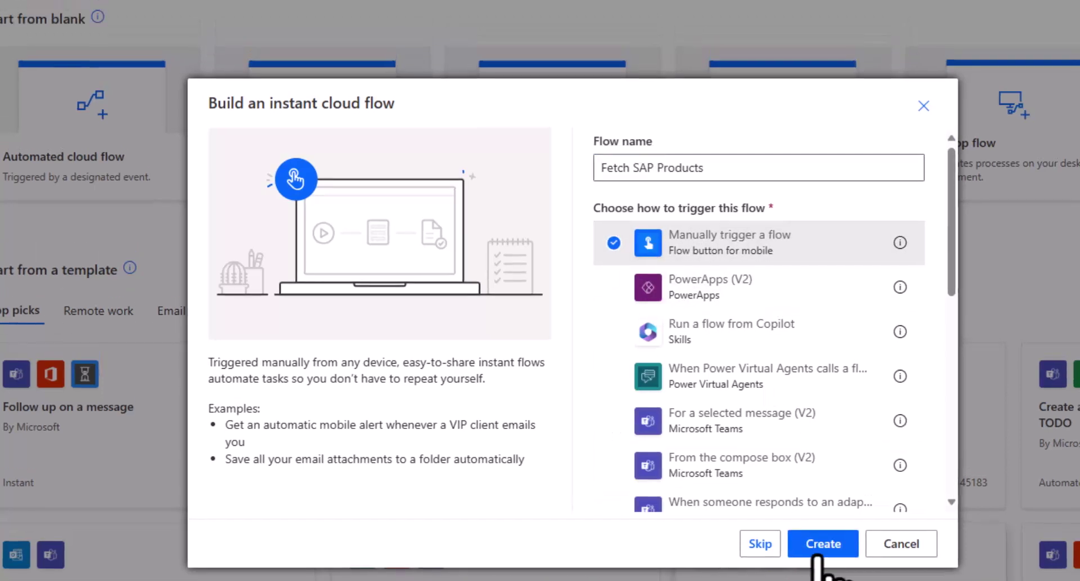
left_click(799, 506)
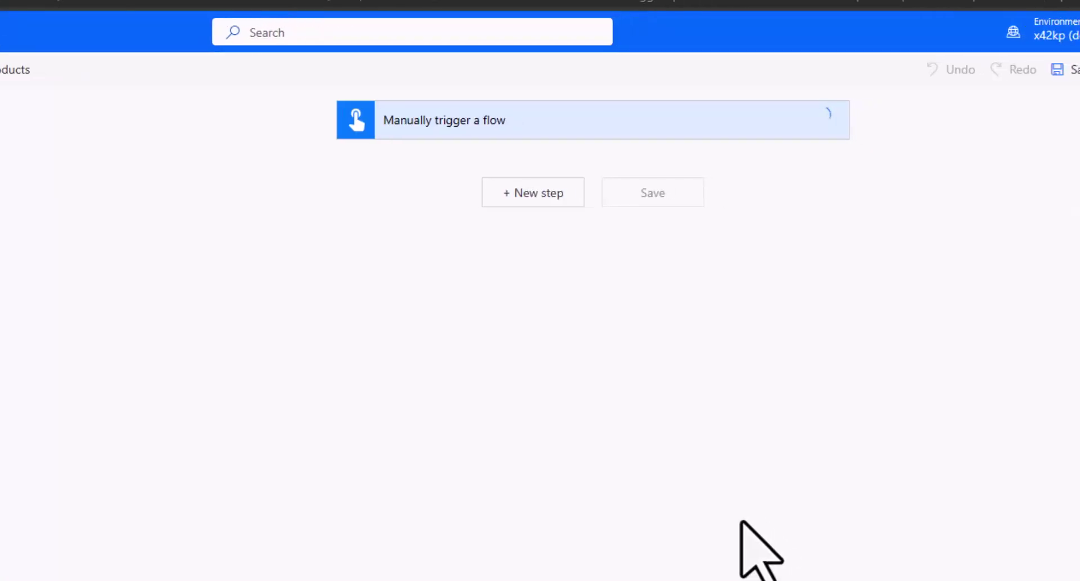
- Add SapOData's 'Query OData entities' action after the trigger and choose Add new connection
left_click(546, 197)
left_click(482, 241)
type("OData")
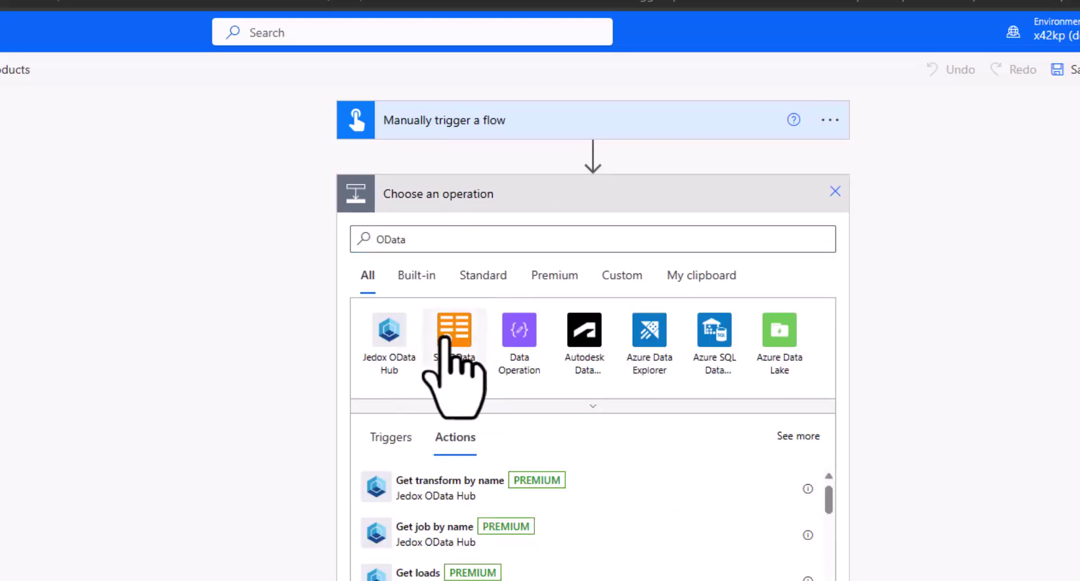
left_click(447, 332)
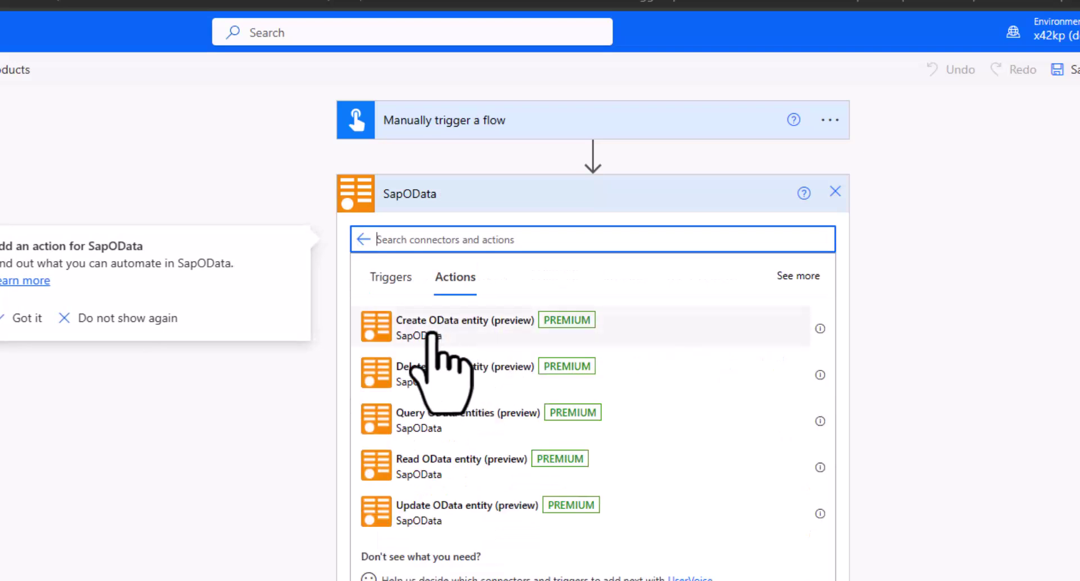
left_click(429, 425)
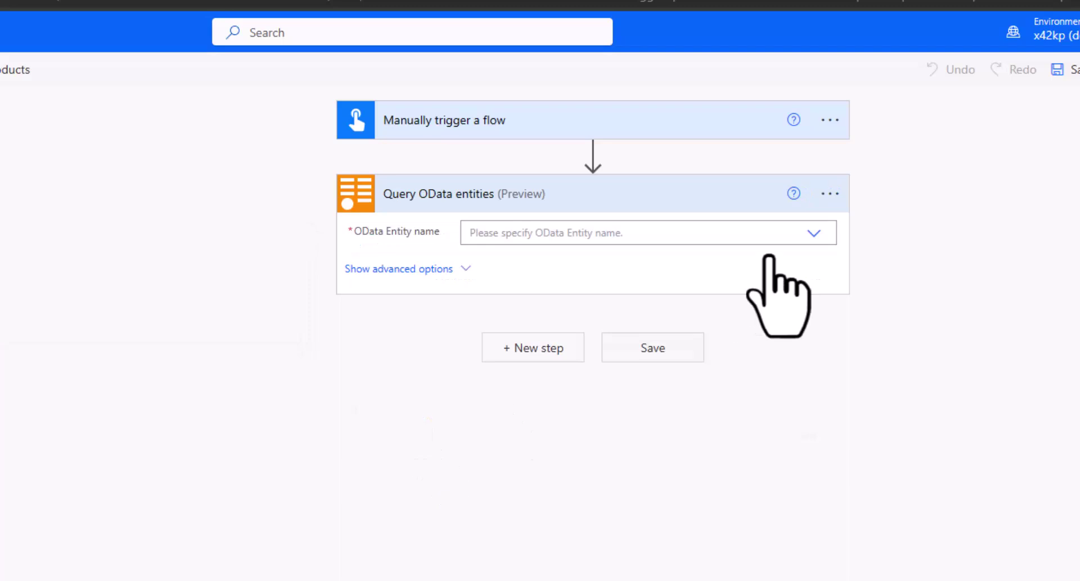
left_click(830, 194)
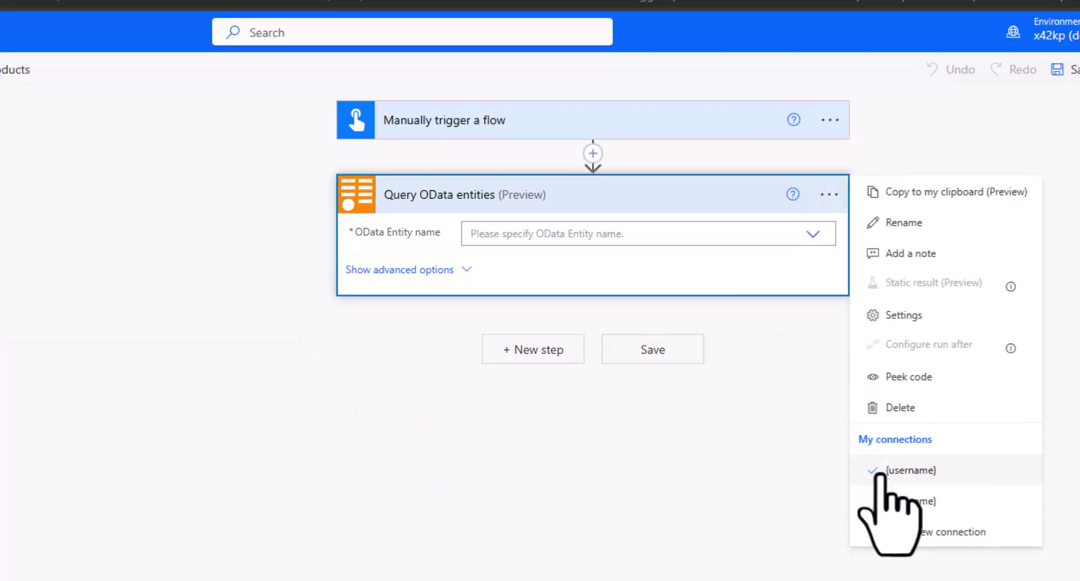
left_click(892, 539)
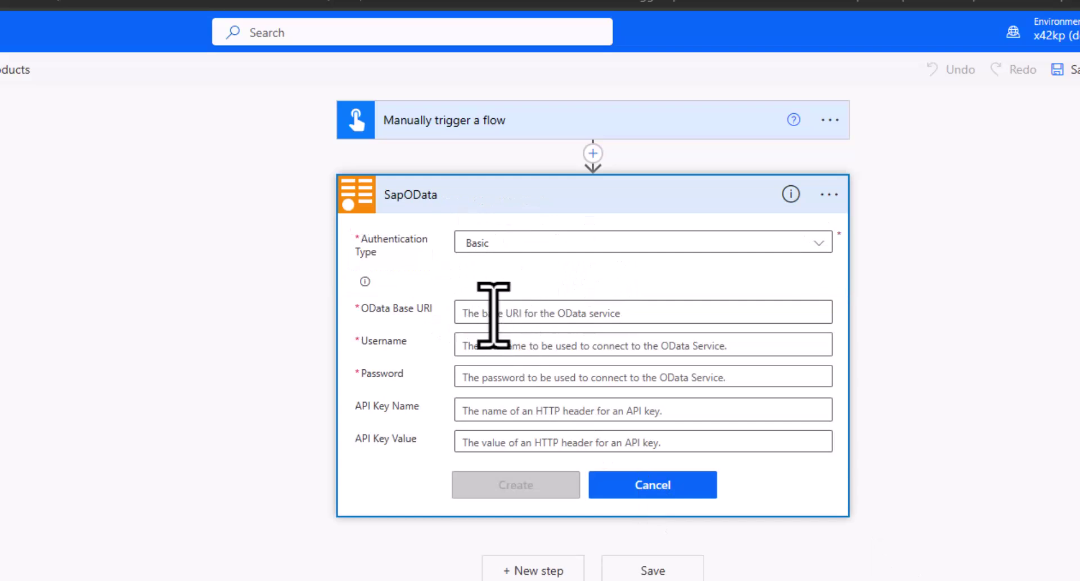
- Enter the GWSAMPLE_BASIC base URI, the service username and password, and create the connection
key("ctrl+v")
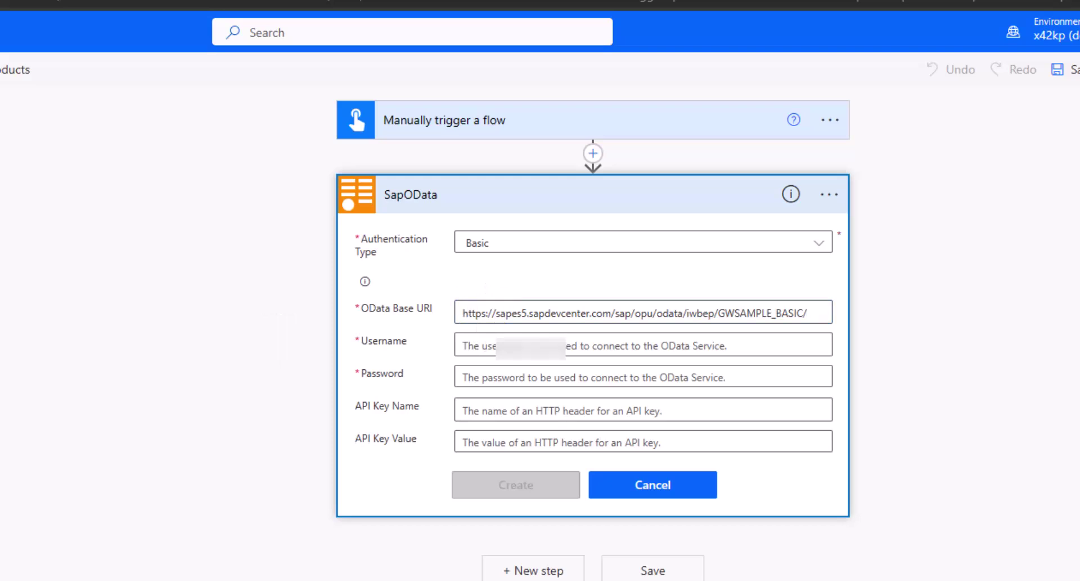
left_click(499, 345)
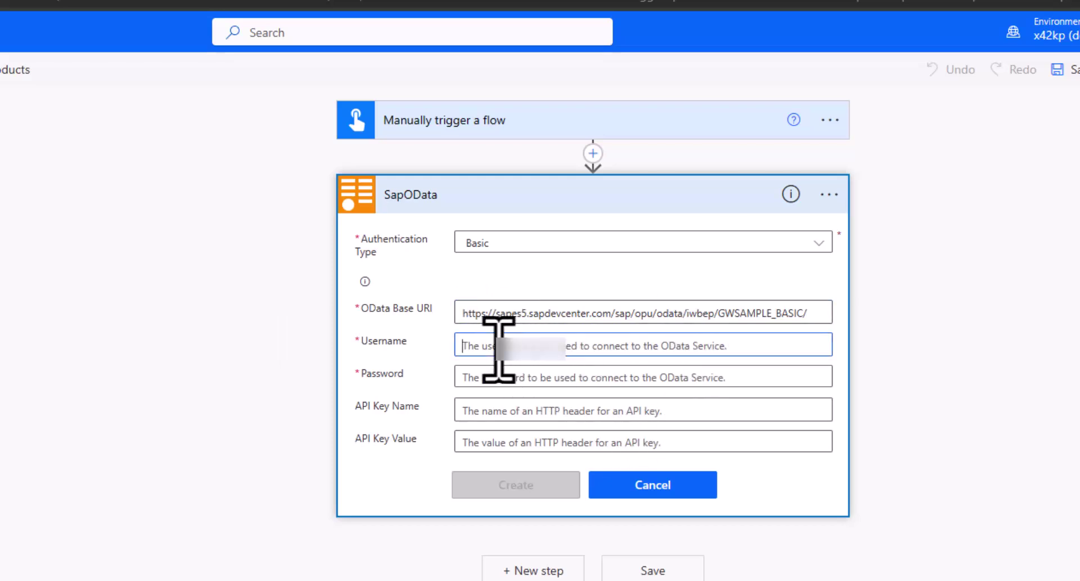
key("ctrl+v")
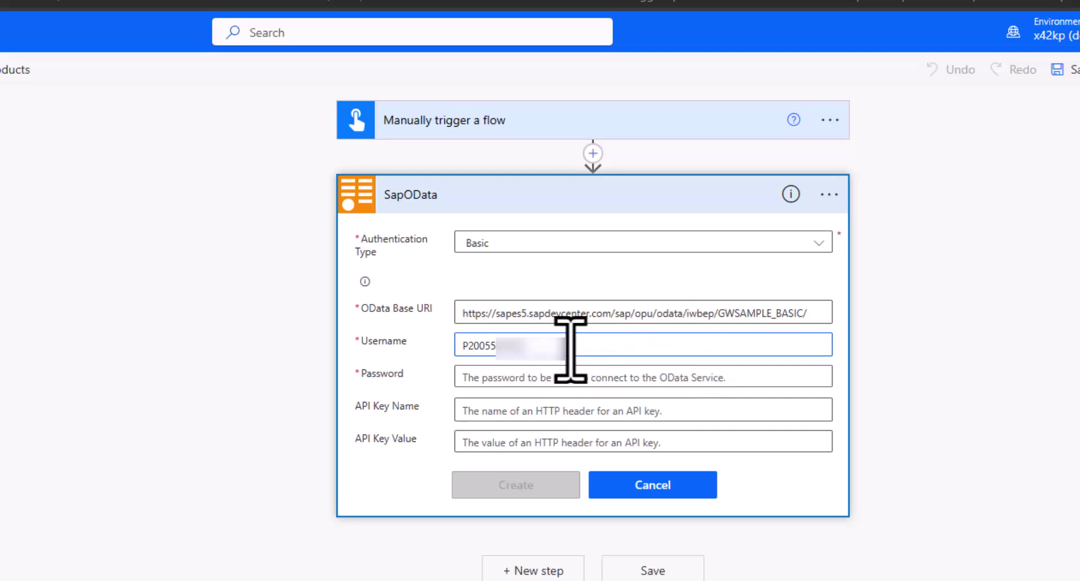
type("••••")
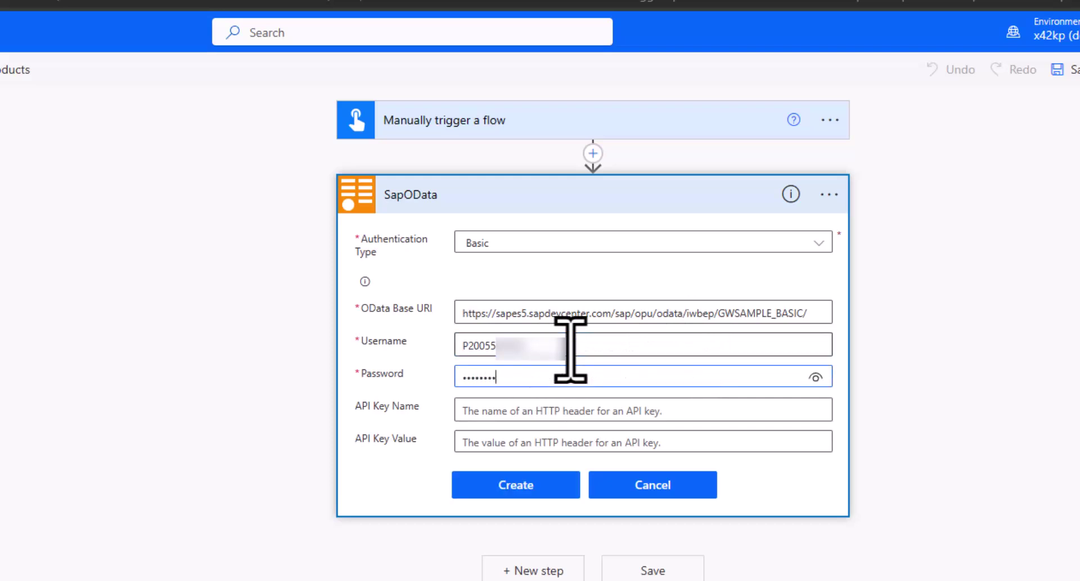
left_click(510, 484)
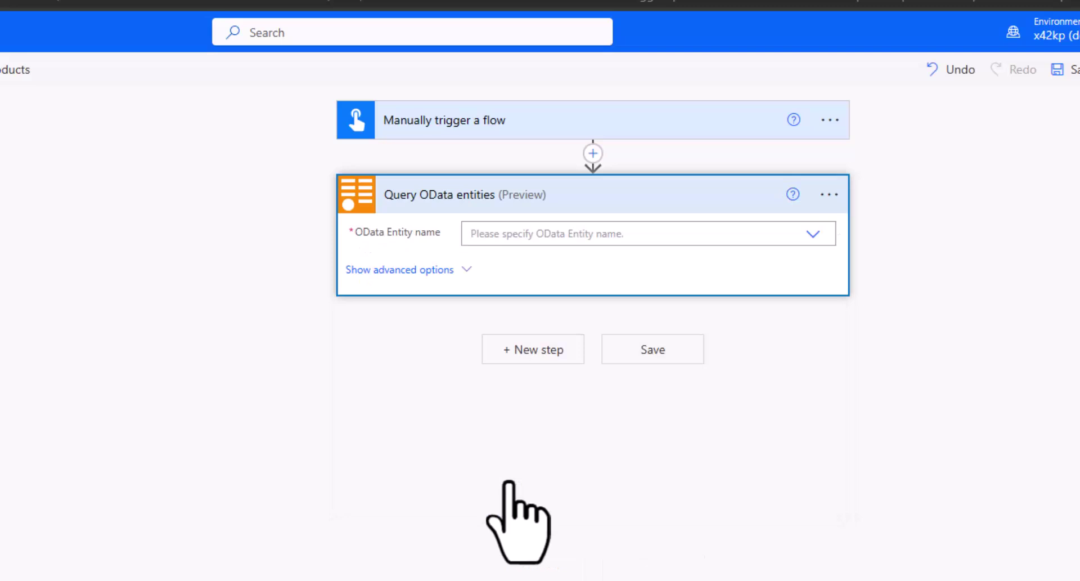
- List the available OData entity sets, then return to the sapes5 ProductSet browser tab
left_click(814, 234)
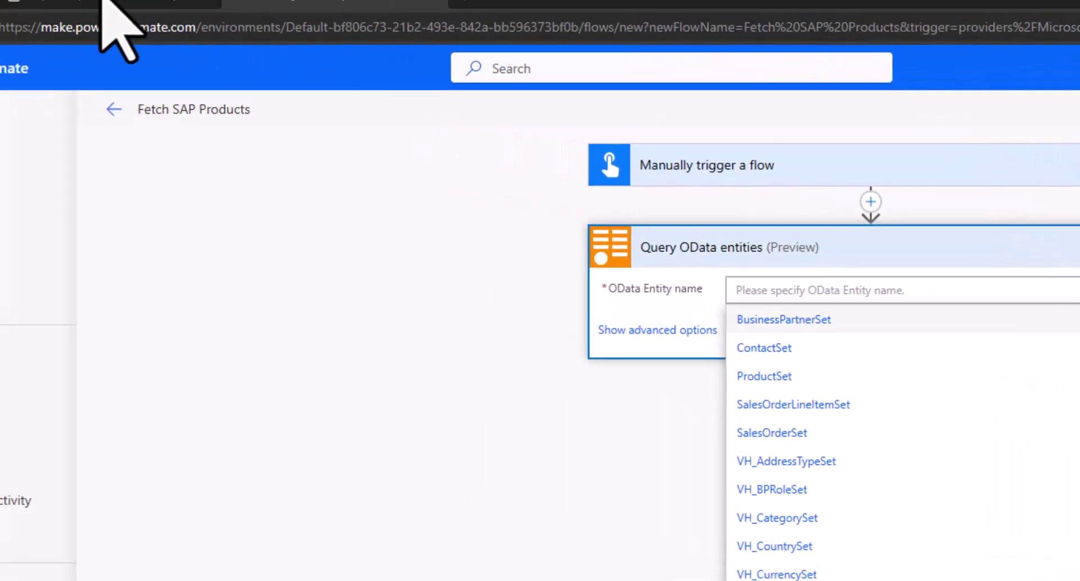
left_click(265, 16)
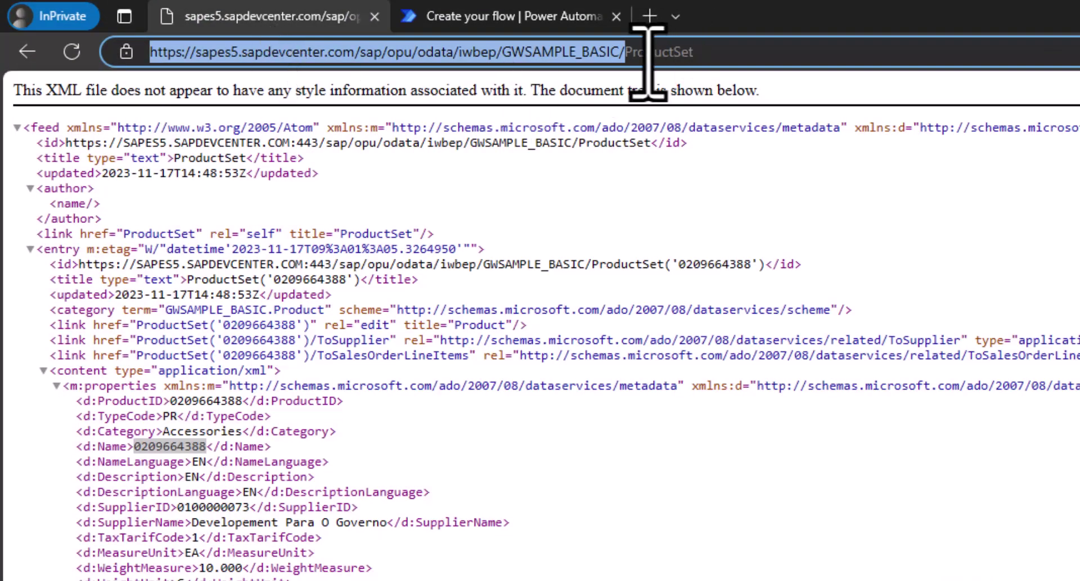
- Remove /ProductSet from the URL and load the GWSAMPLE_BASIC service document
left_click(624, 51)
left_click_drag(619, 52, 827, 84)
key("BackSpace")
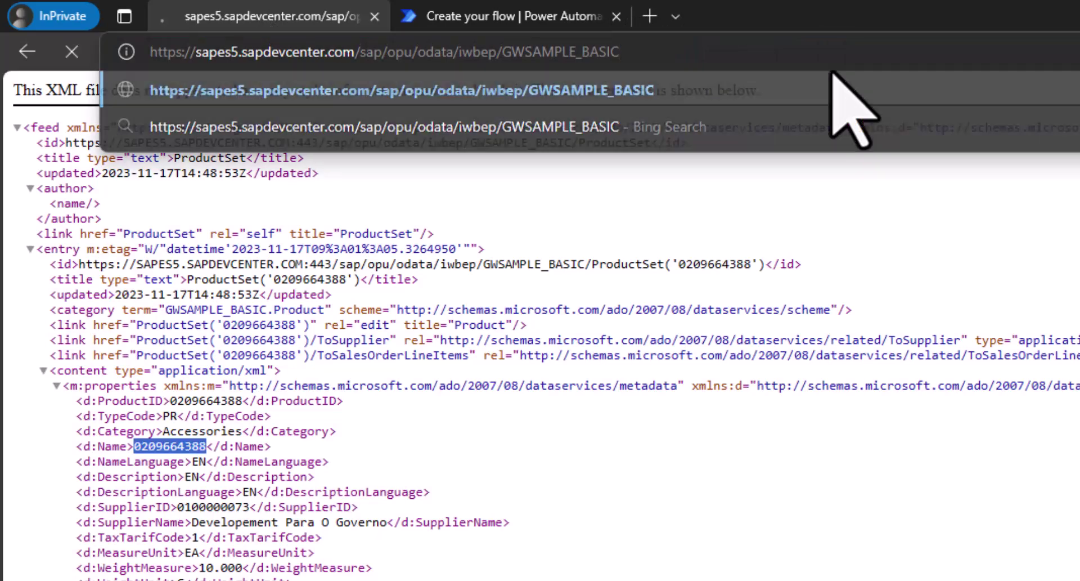
key("Return")
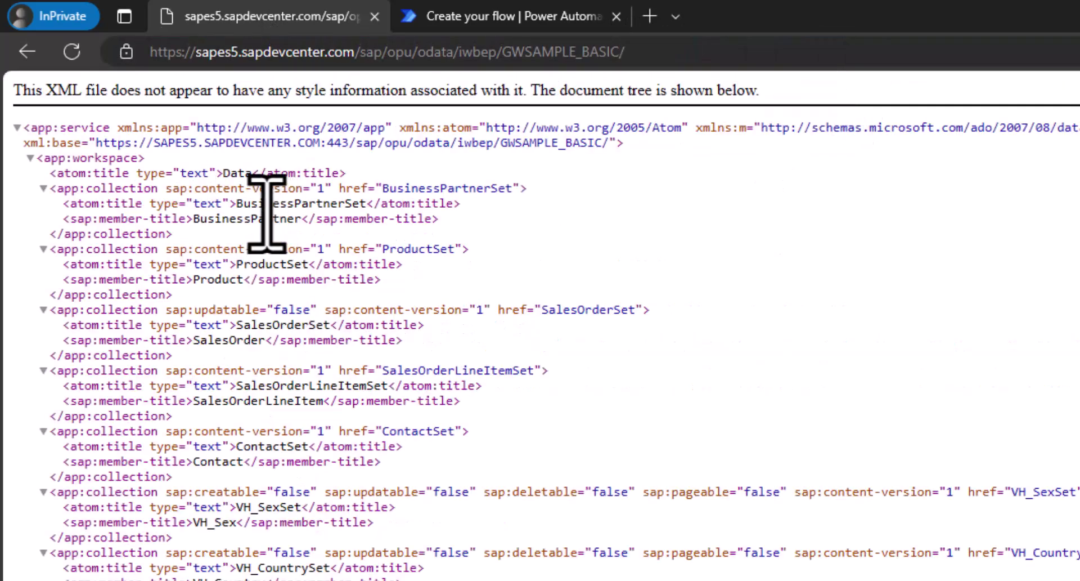
- Highlight the BusinessPartnerSet, ProductSet, VH_SexSet and VH_CountrySet collection names
double_click(265, 205)
left_click(276, 265)
double_click(275, 264)
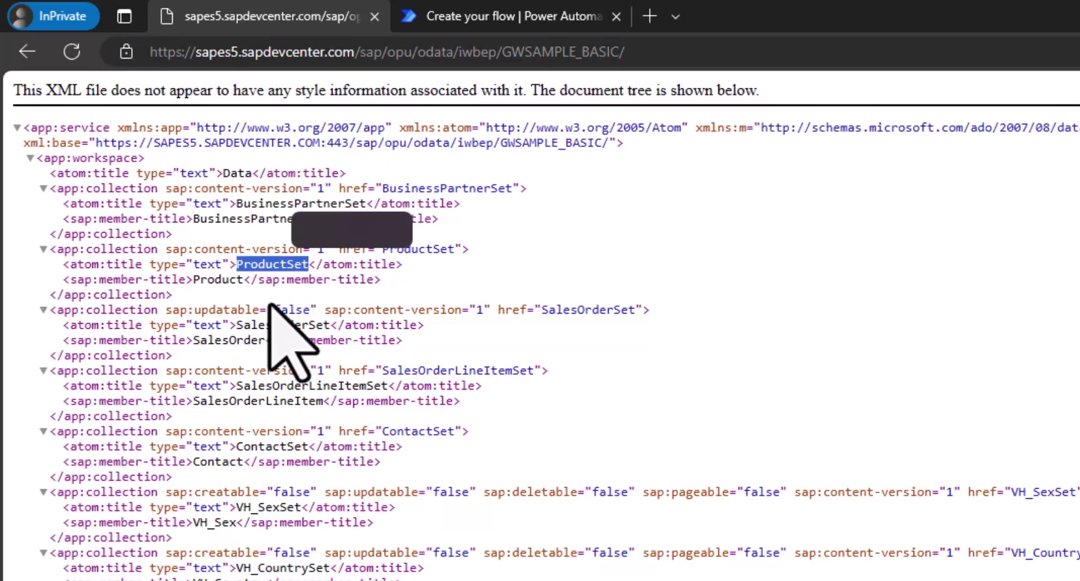
double_click(251, 506)
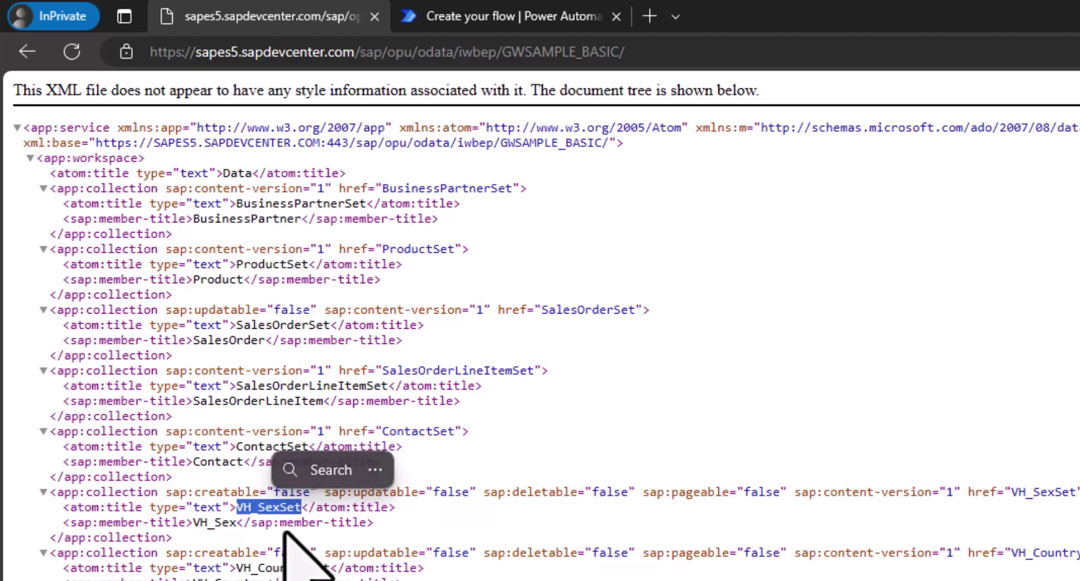
double_click(281, 567)
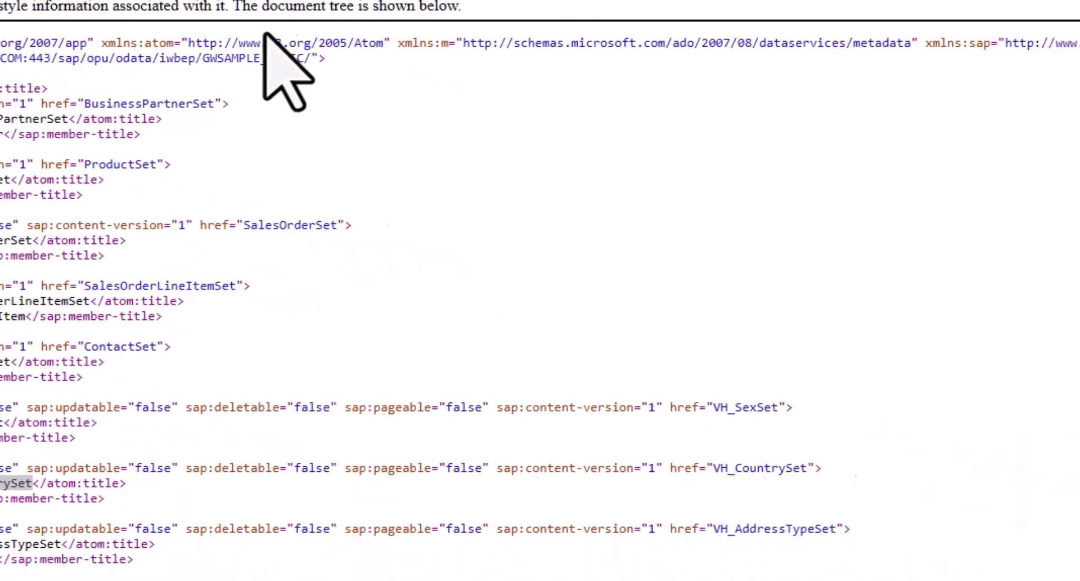
- Set the query step's entity to ProductSet and enter a $top limit of 5 under advanced options
left_click(505, 17)
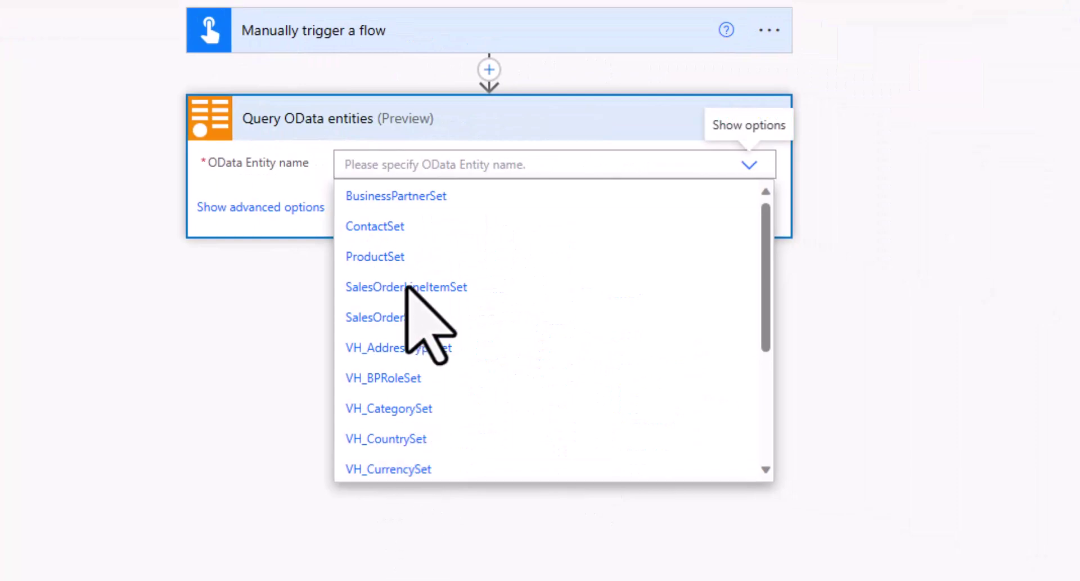
scroll(582, 332, "down", 3)
scroll(584, 332, "up", 3)
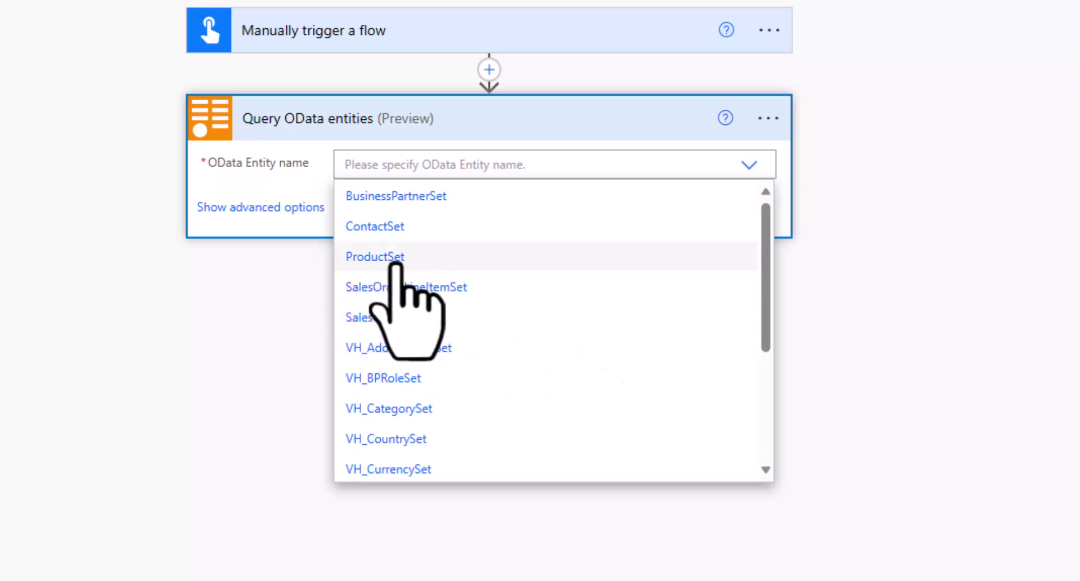
left_click(374, 258)
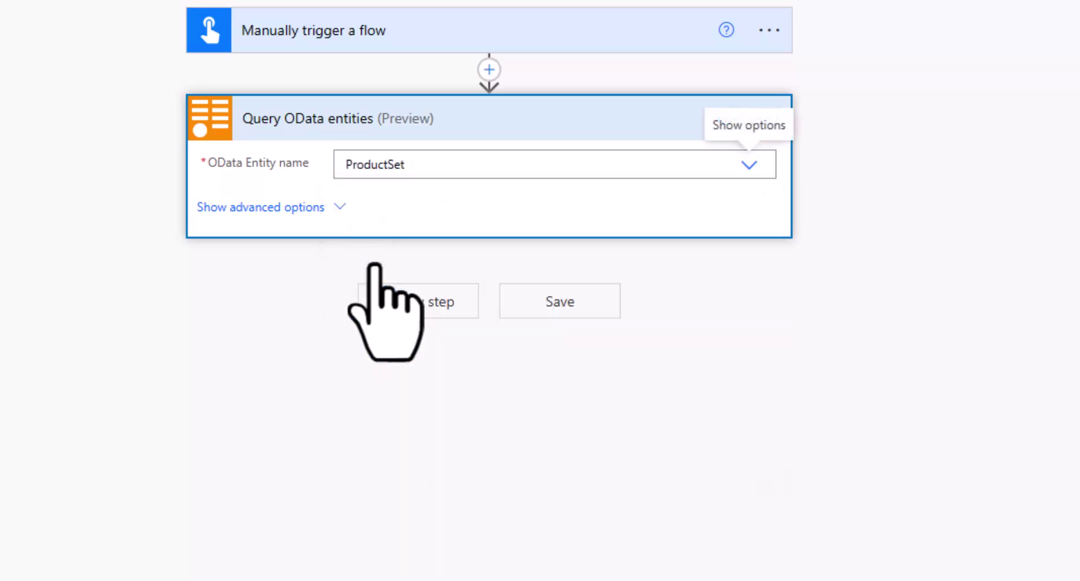
left_click(338, 208)
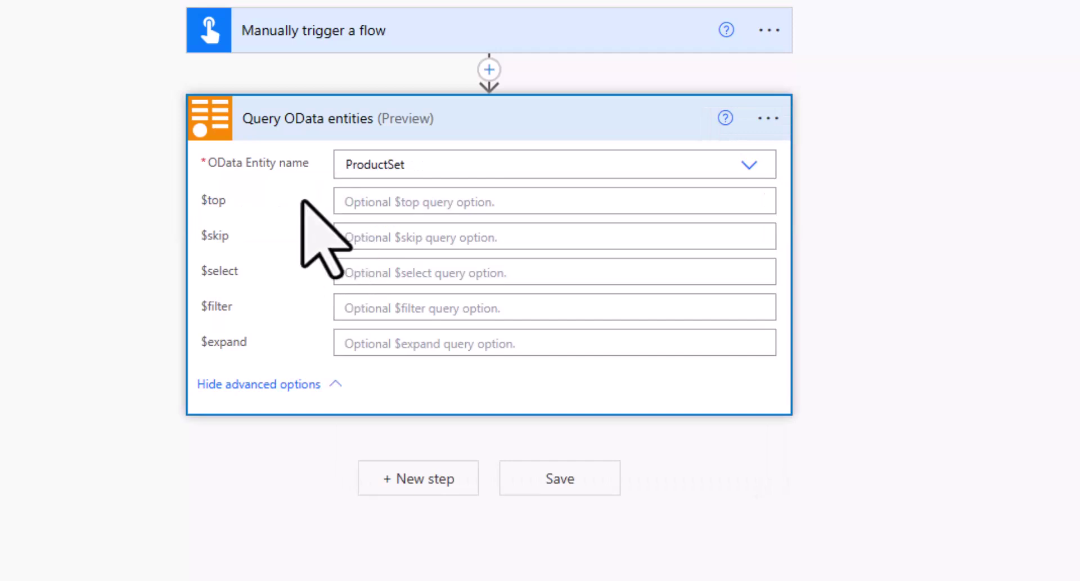
left_click(370, 209)
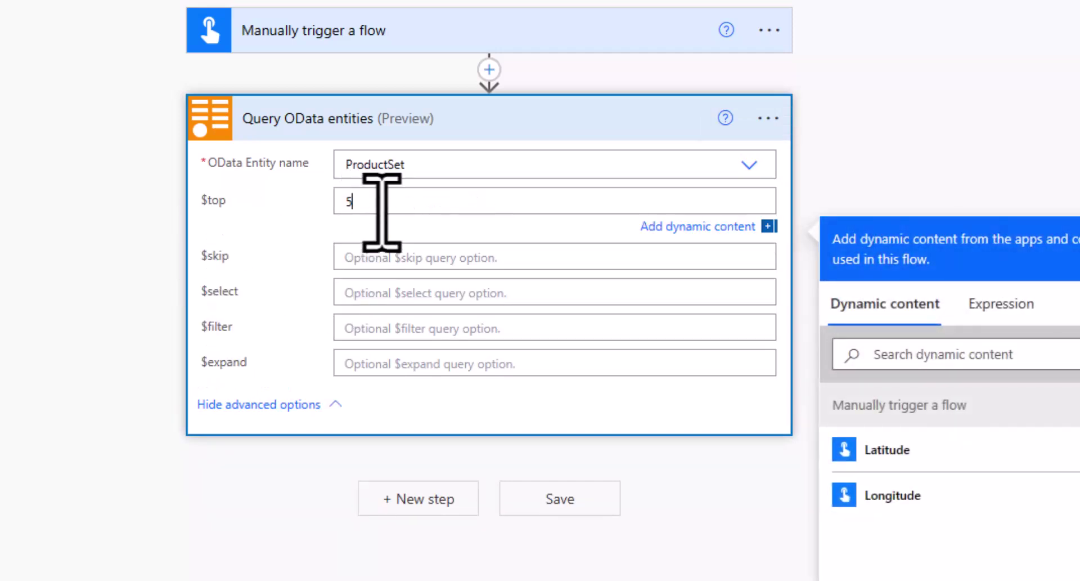
- Save the flow, run a manual test, and expand the Query OData entities step's results
left_click(560, 501)
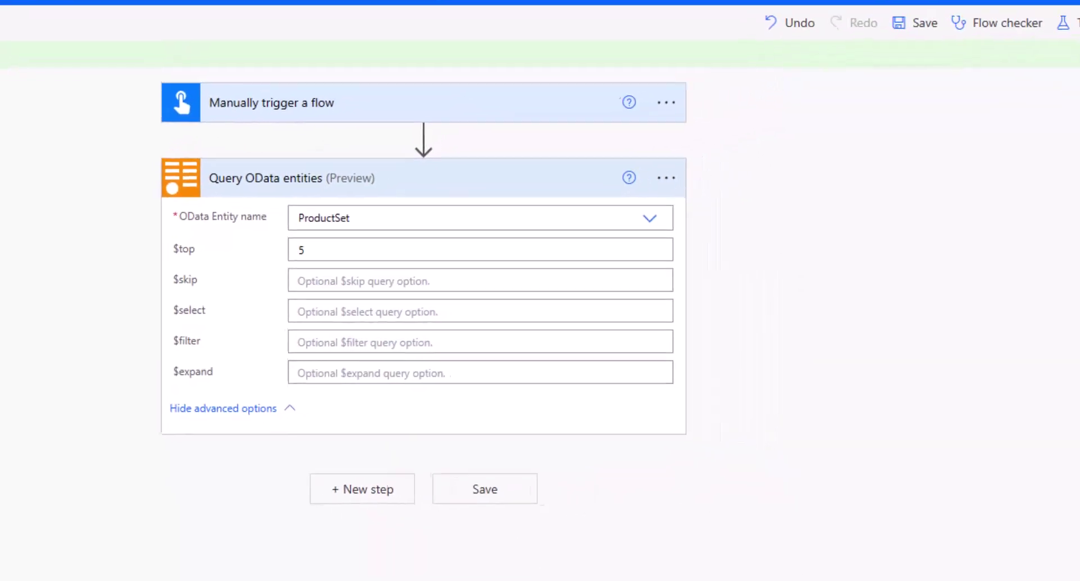
left_click(1075, 22)
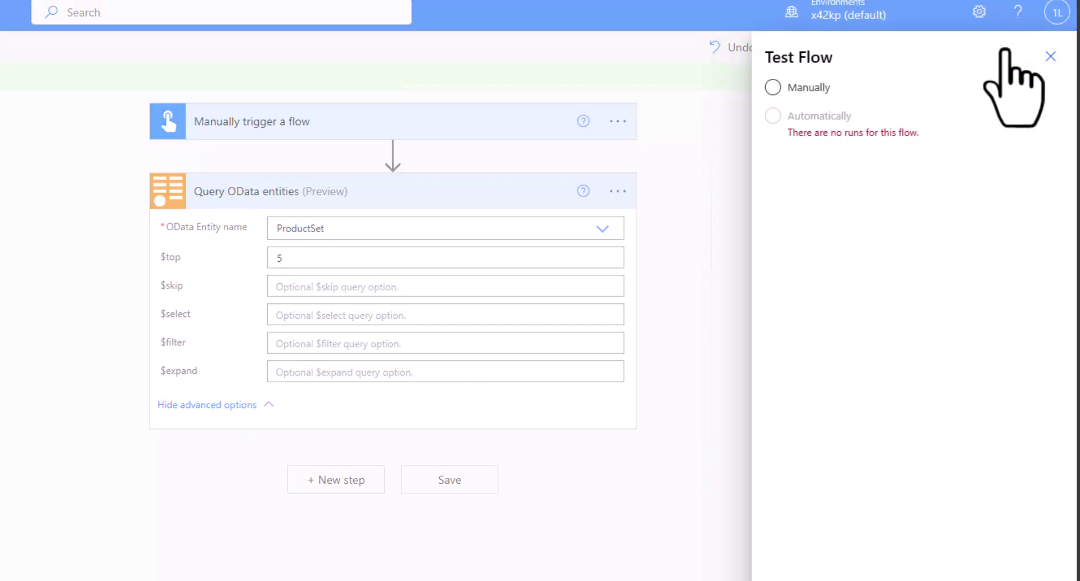
left_click(826, 88)
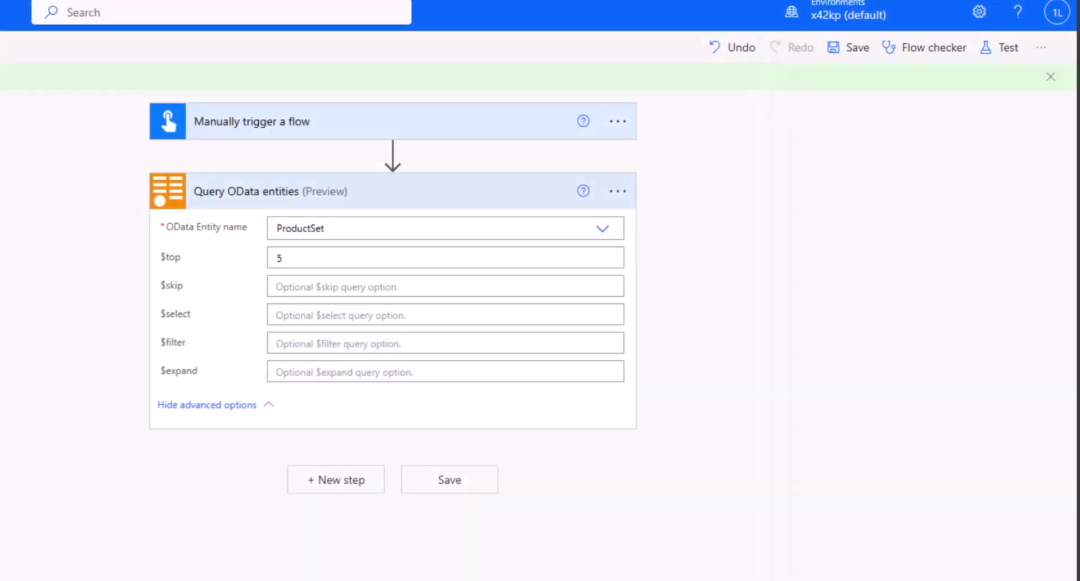
left_click(366, 203)
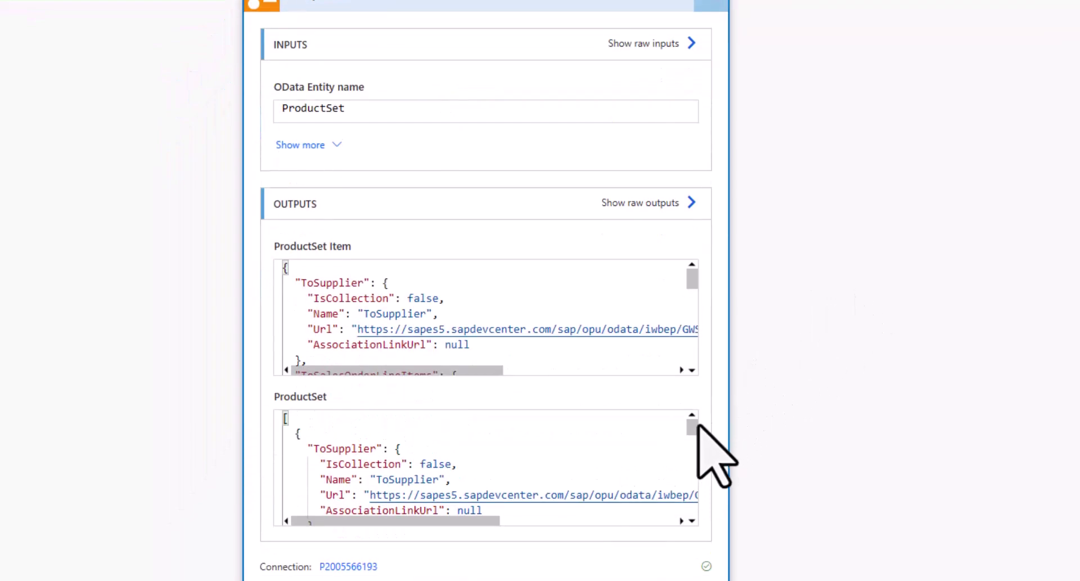
- Scroll through the returned ProductSet JSON output and select ProductID values in it
left_click_drag(692, 428, 693, 466)
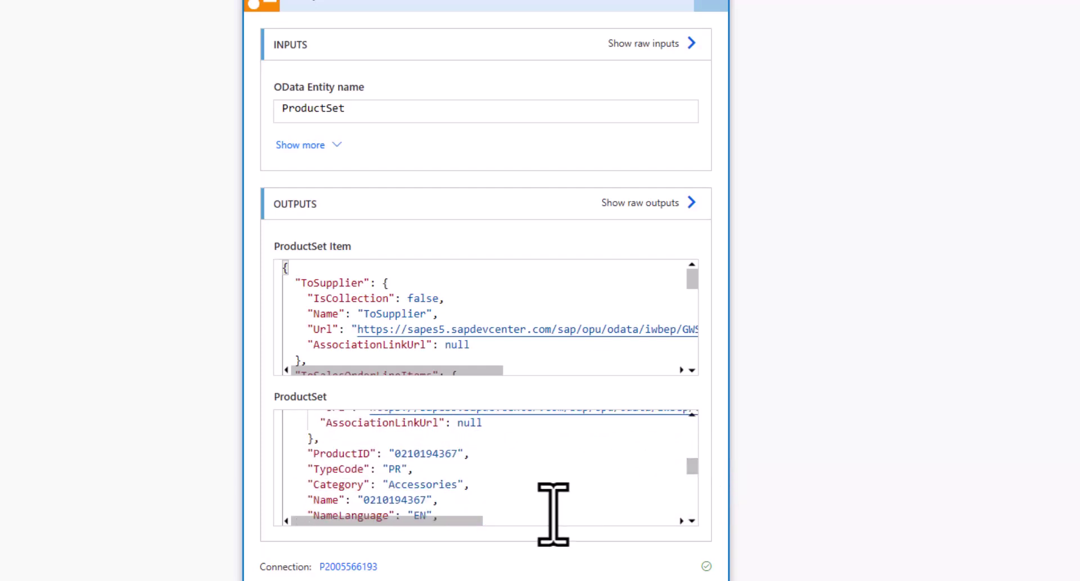
left_click_drag(314, 453, 475, 467)
scroll(475, 467, "down", 3)
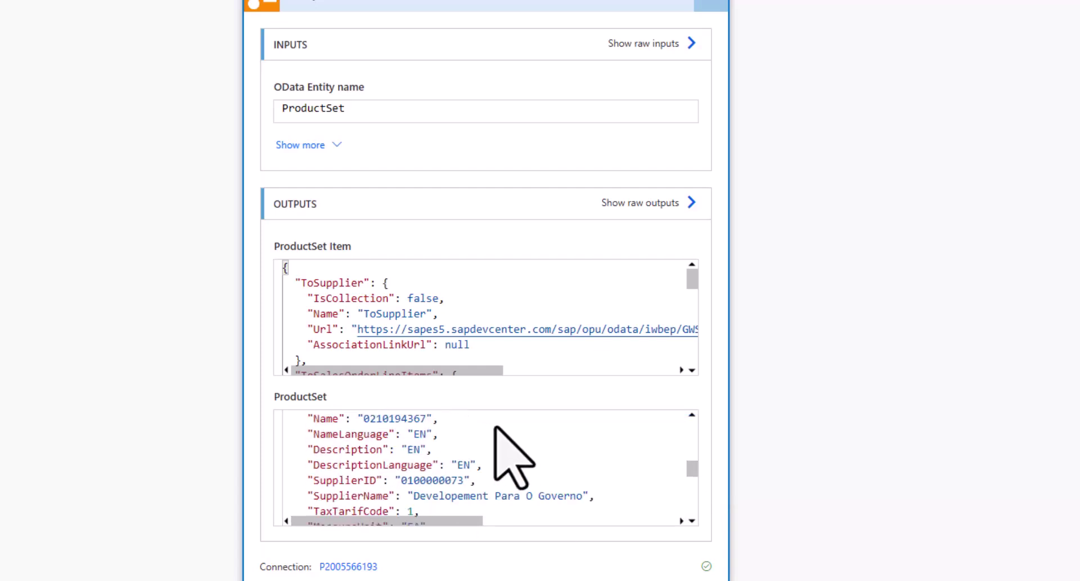
left_click_drag(692, 467, 692, 515)
scroll(618, 444, "up", 7)
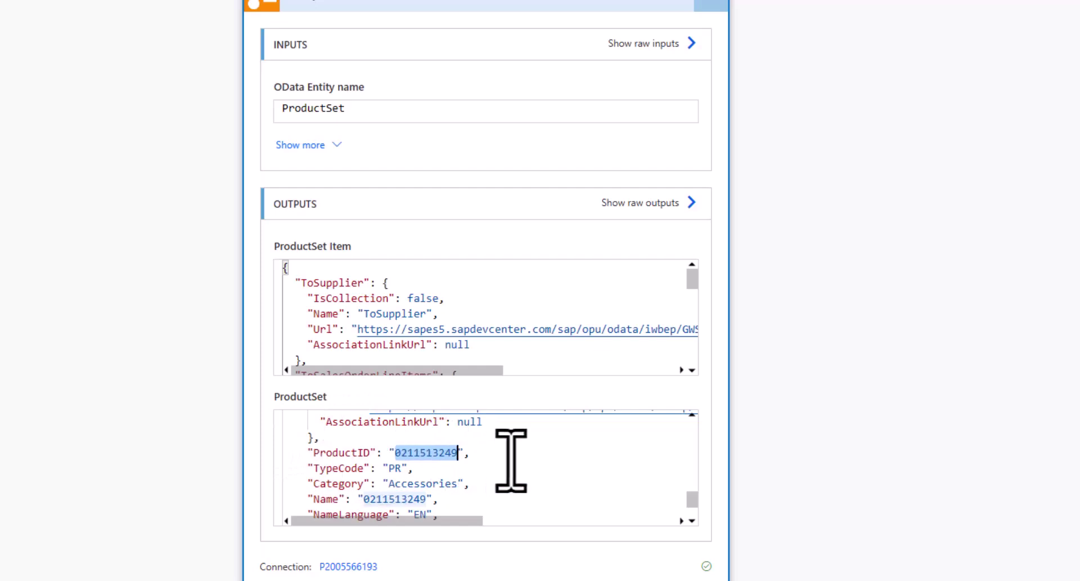
scroll(510, 459, "down", 2)
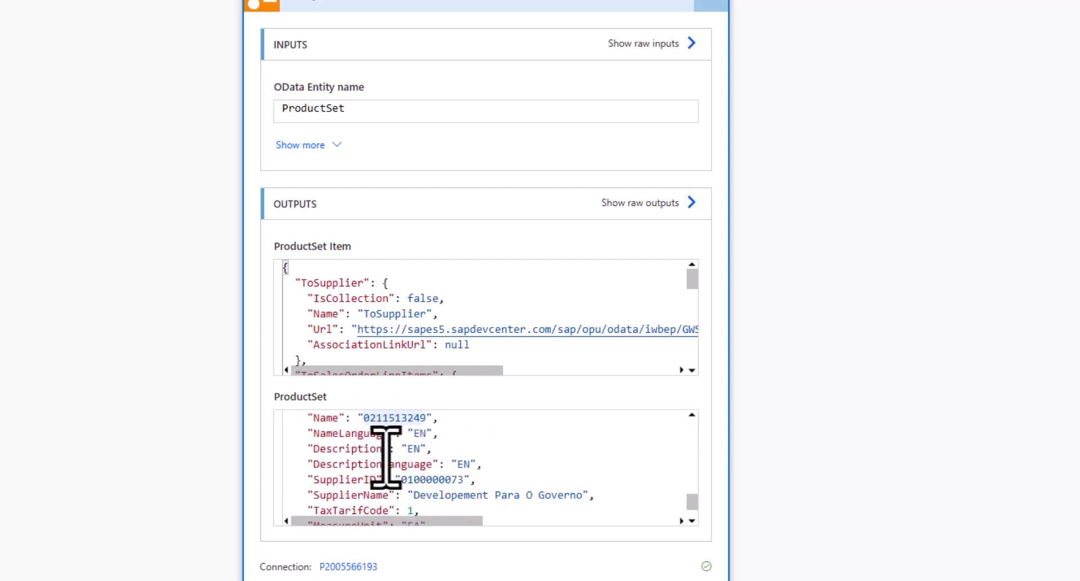
scroll(389, 456, "down", 1)
scroll(389, 456, "down", 1)
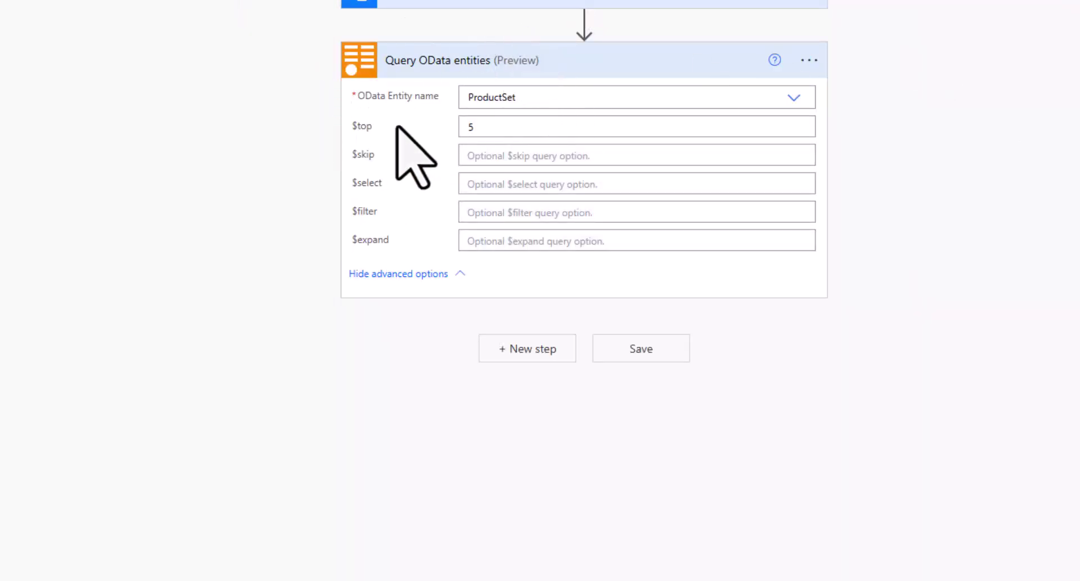
- Add SapOData's 'Update OData entity' action after the query and open its entity name list
left_click(522, 352)
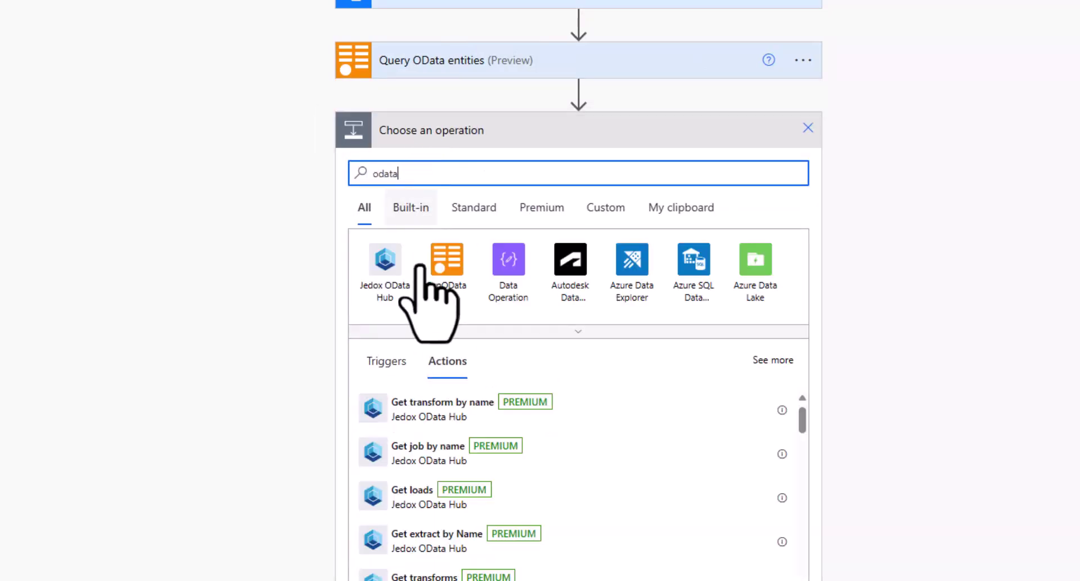
left_click(433, 266)
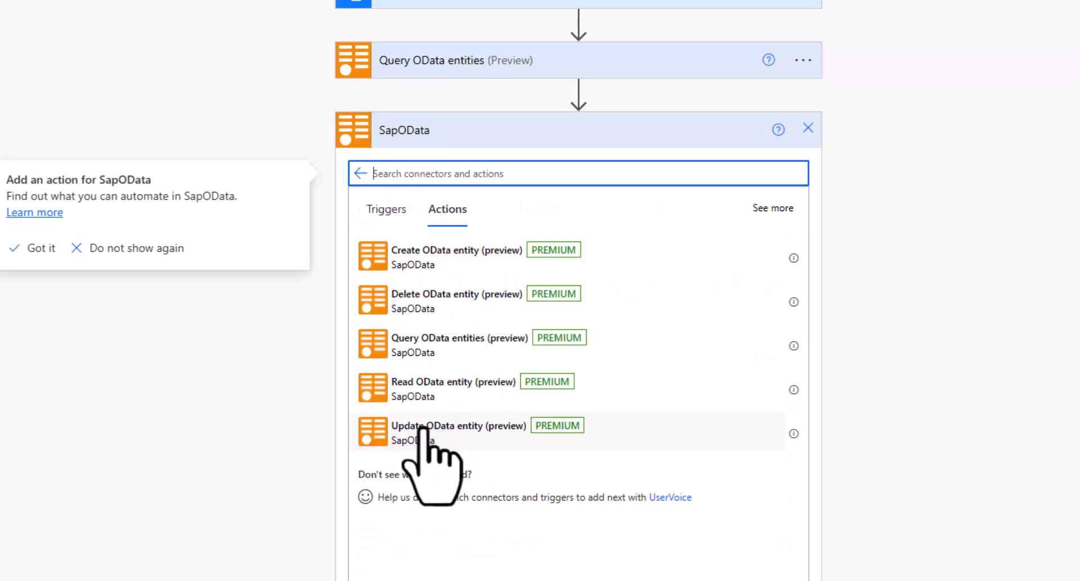
left_click(422, 435)
left_click(426, 435)
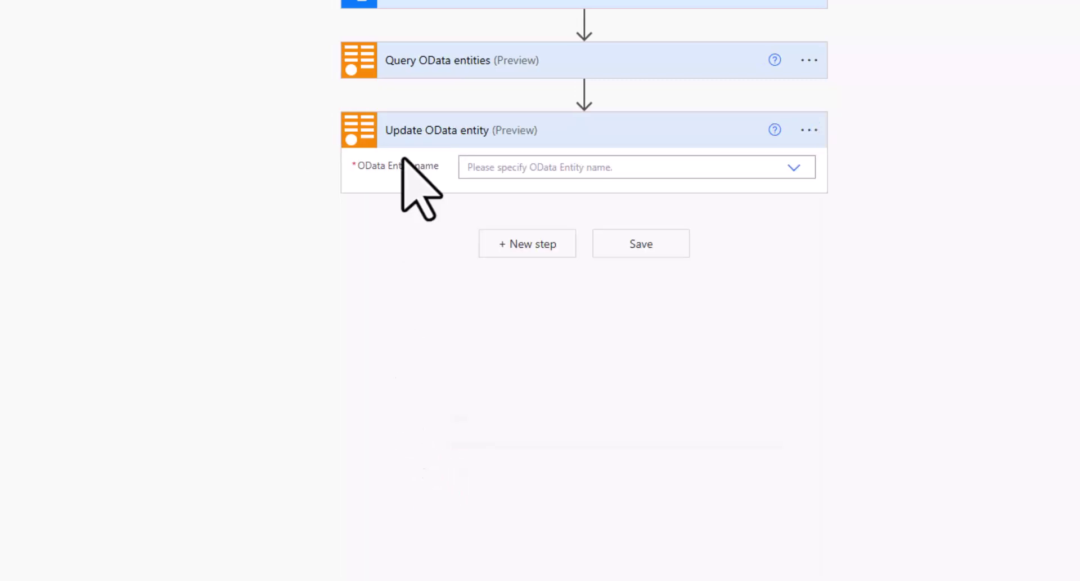
left_click(816, 129)
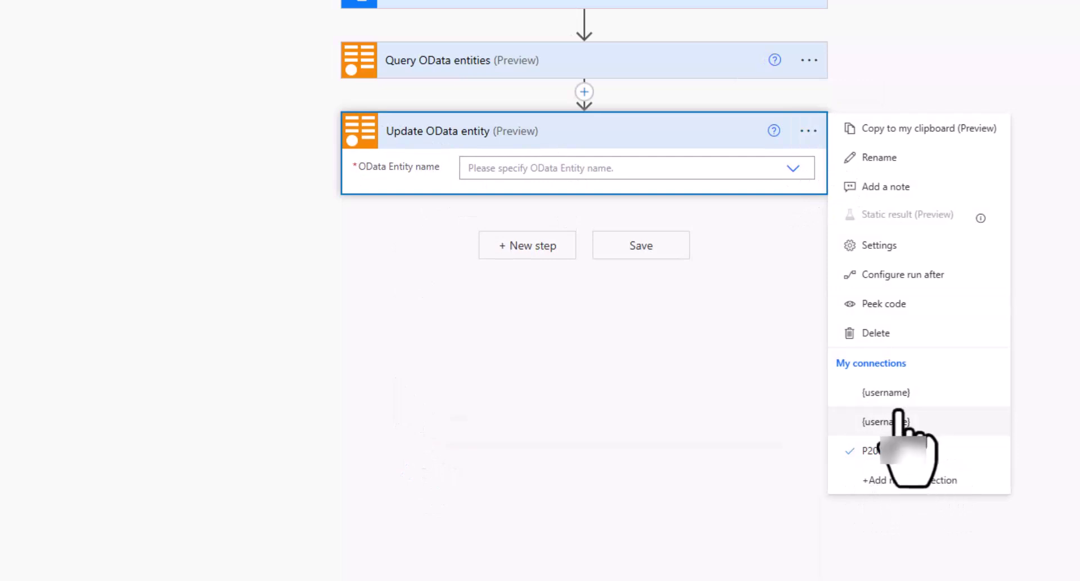
left_click(792, 167)
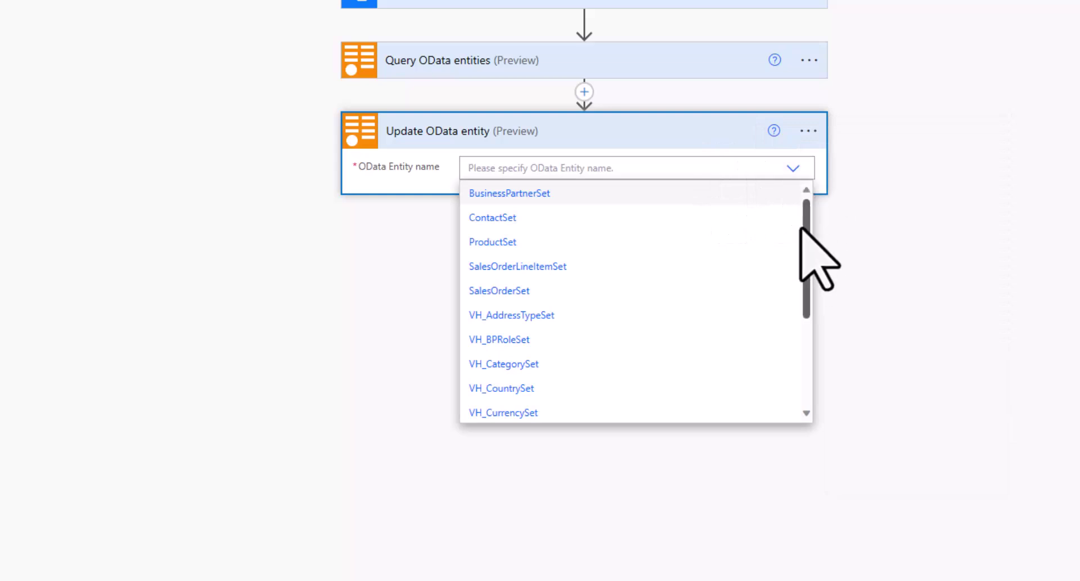
left_click(506, 243)
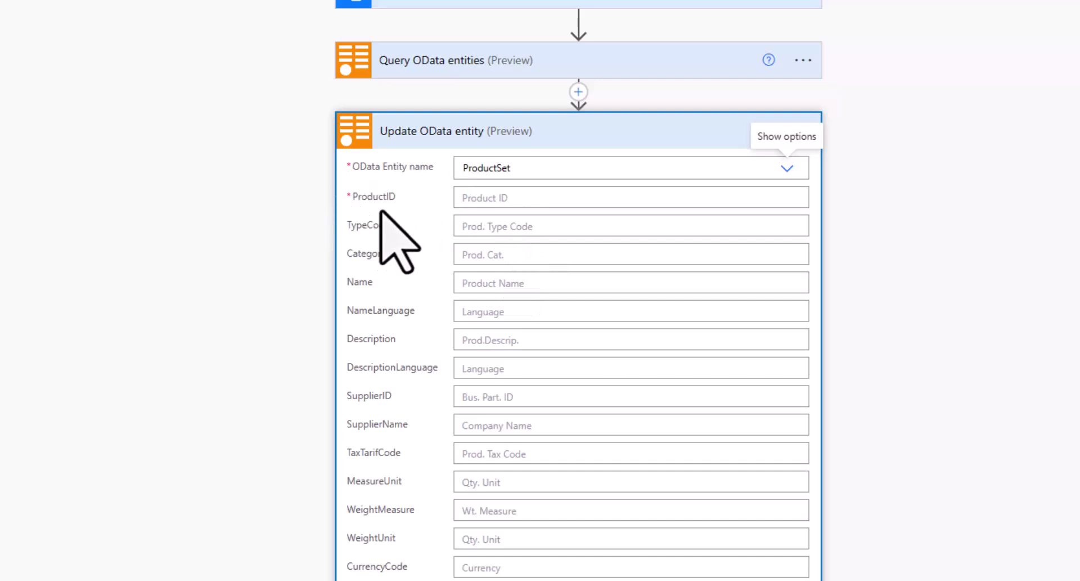
left_click(489, 198)
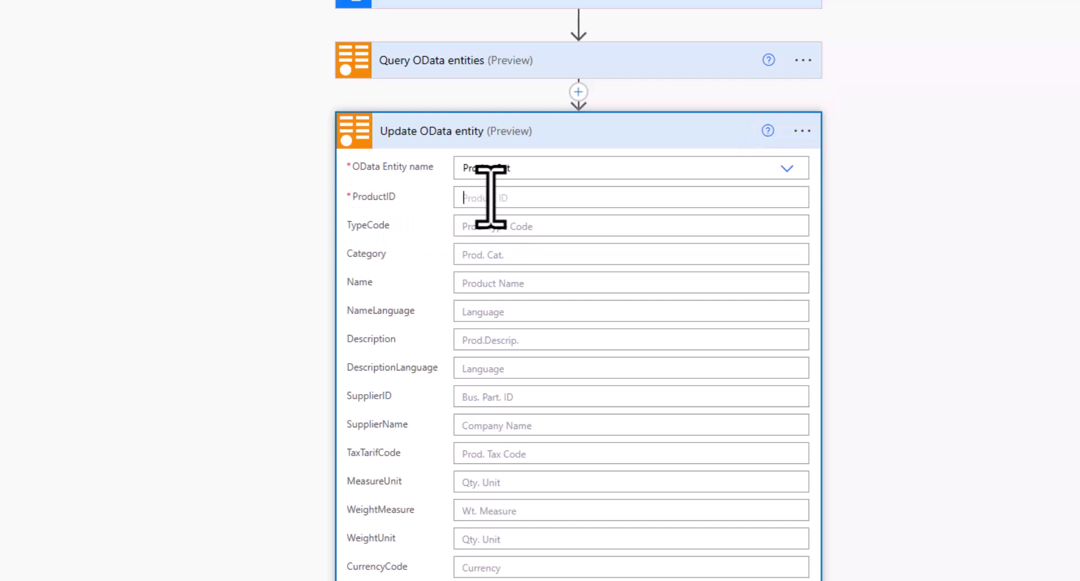
key("ctrl+v")
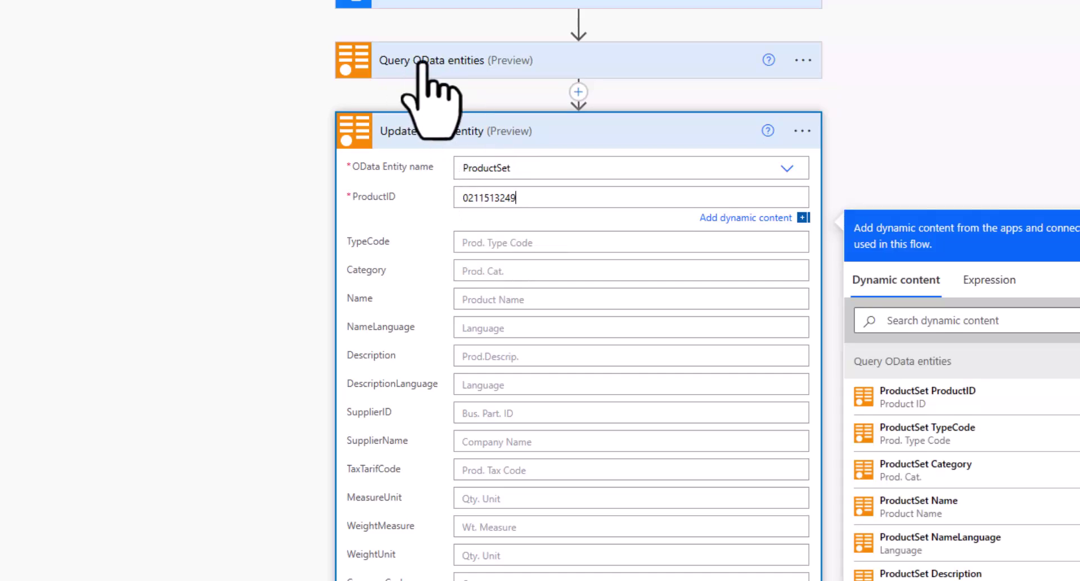
scroll(475, 568, "down", 2)
left_click(476, 524)
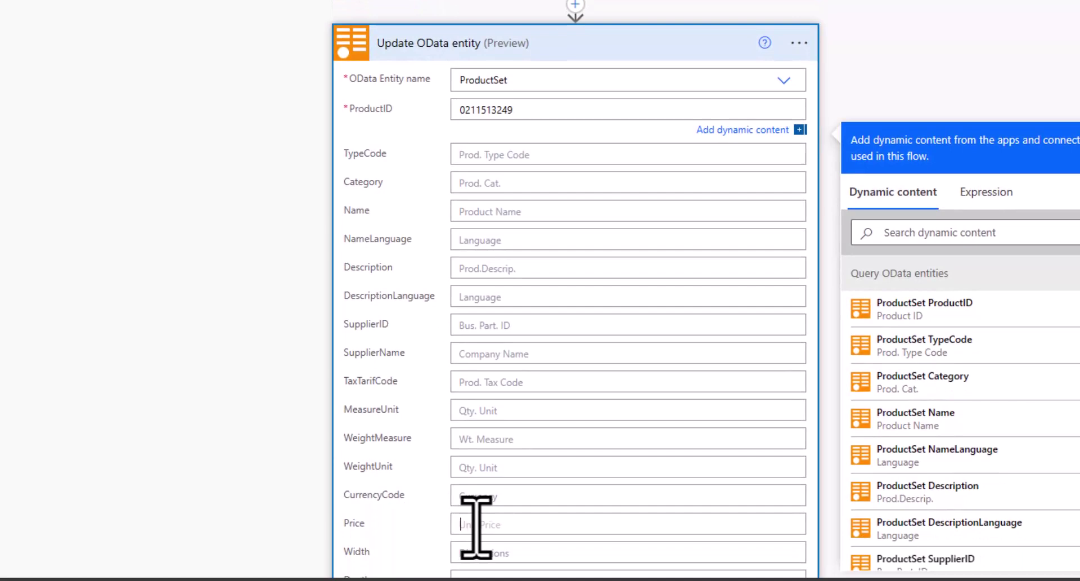
type("20")
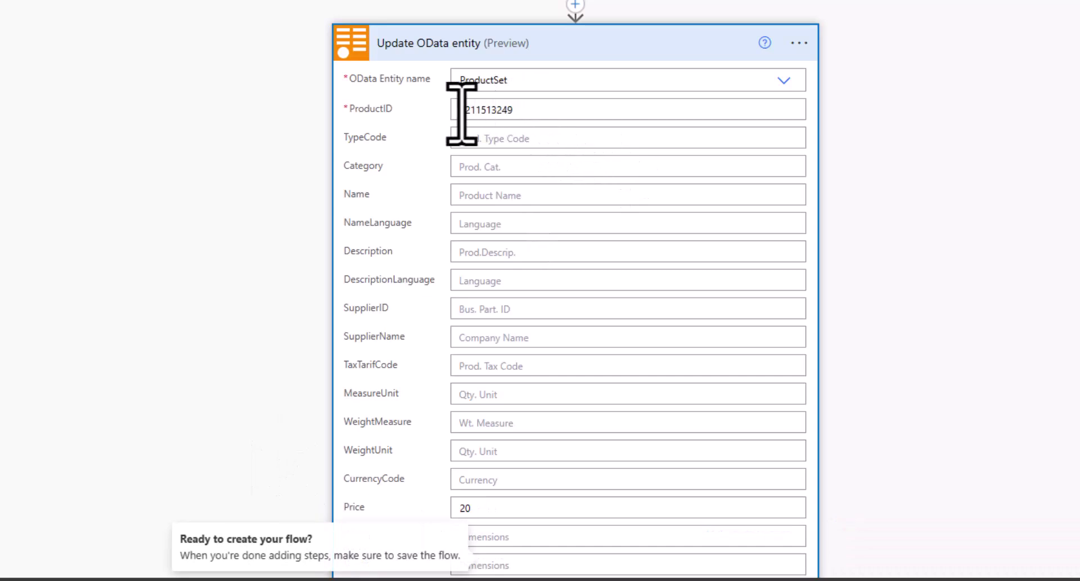
left_click(521, 109)
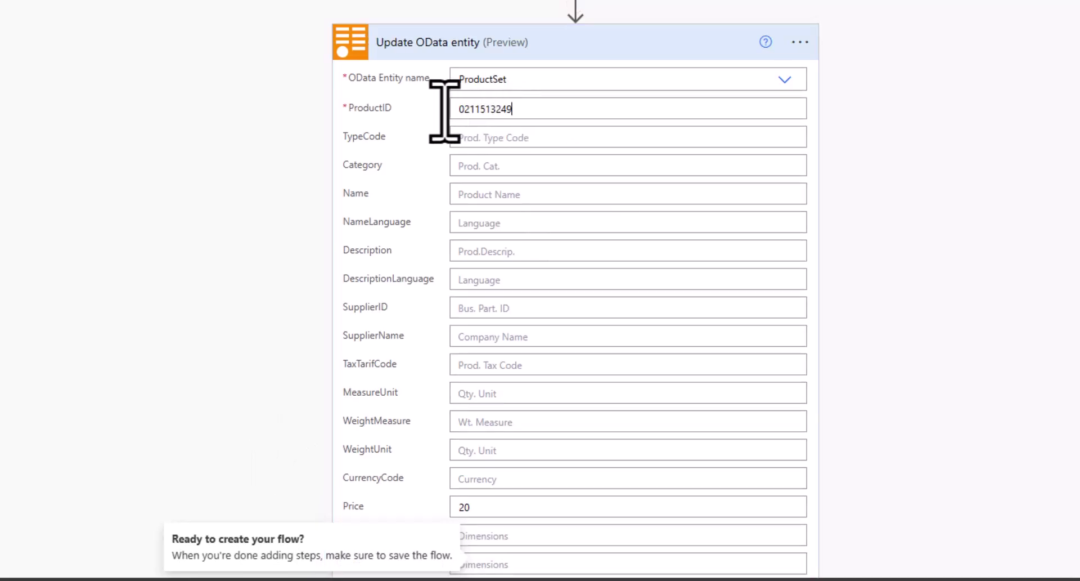
double_click(495, 109)
key("ctrl+c")
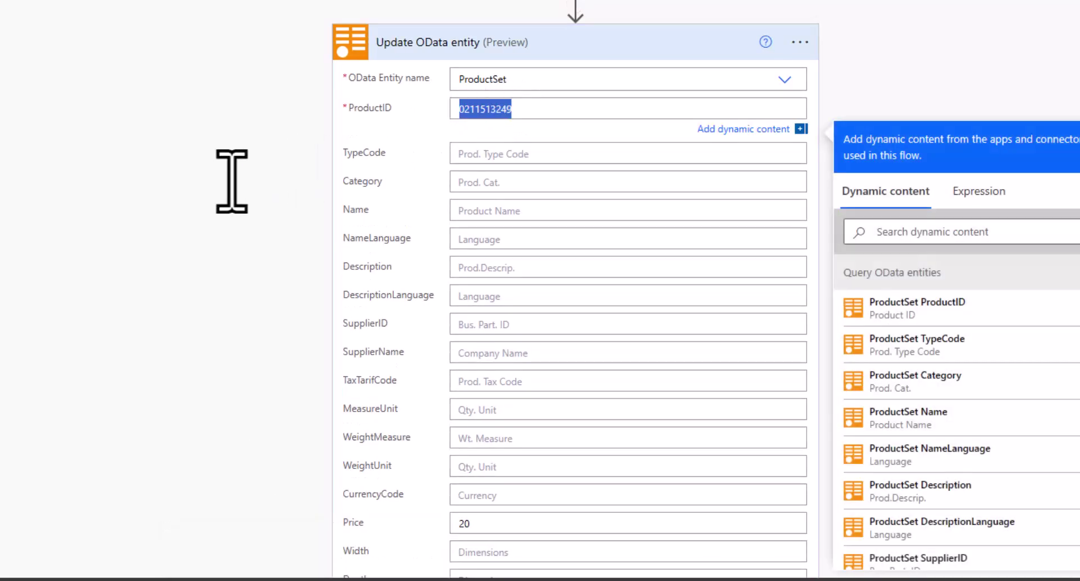
scroll(232, 181, "down", 4)
scroll(232, 182, "down", 20)
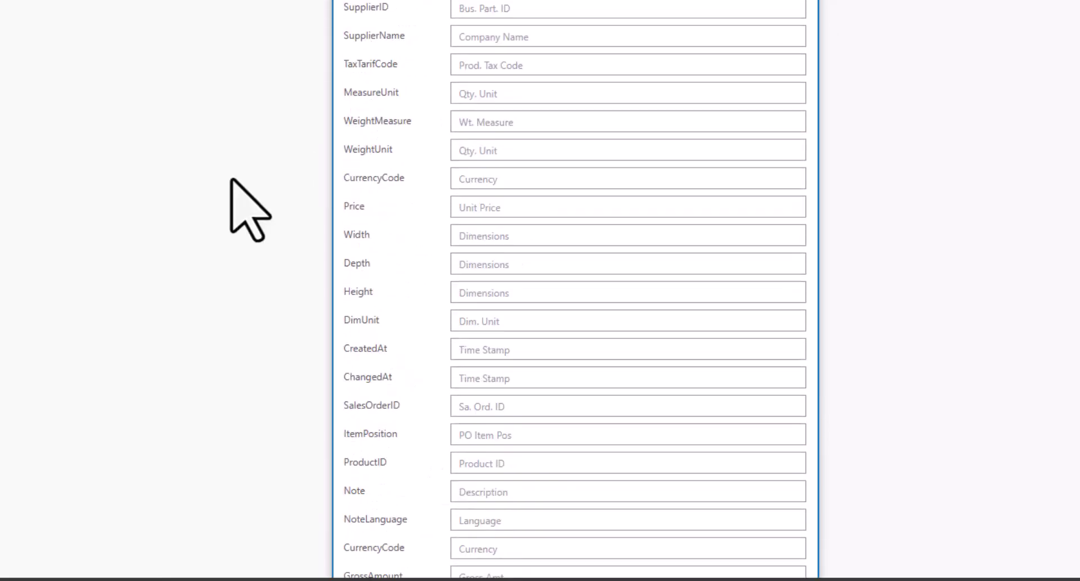
- Add a SapOData Read OData entity step using the SAP connection and the ProductSet entity
left_click(513, 555)
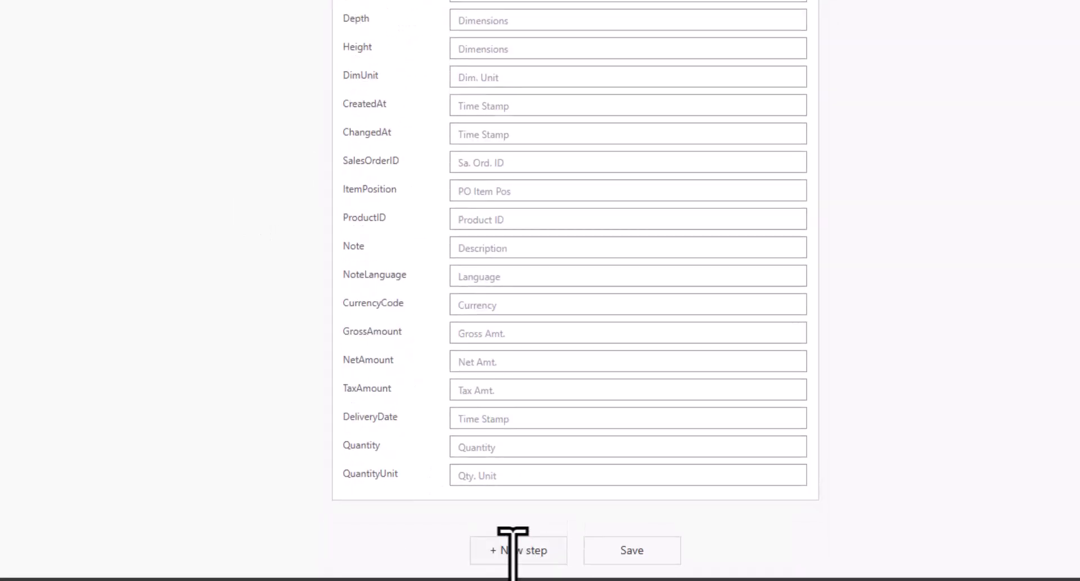
left_click(511, 554)
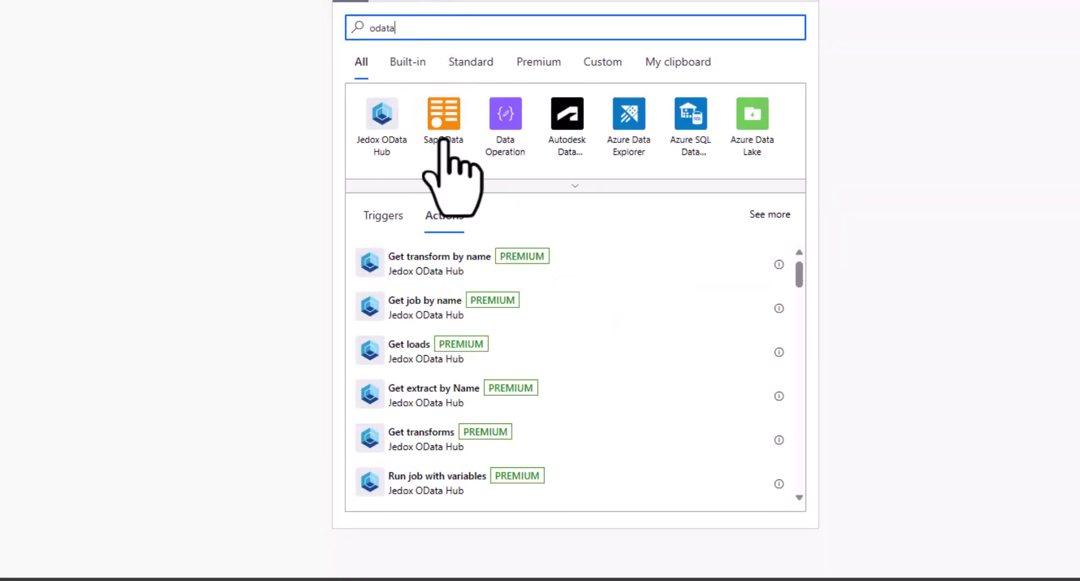
left_click(440, 112)
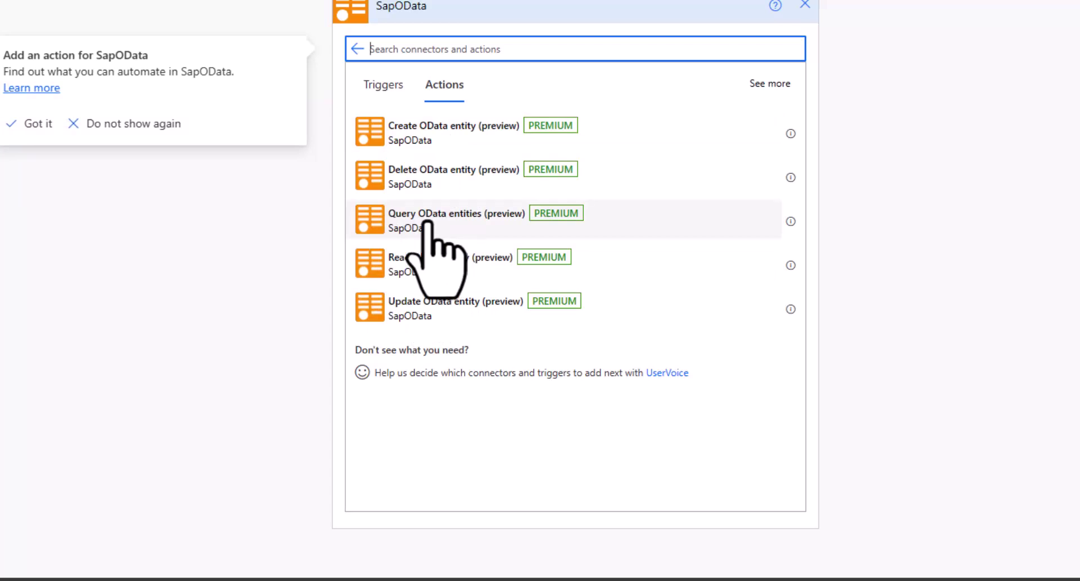
left_click(417, 268)
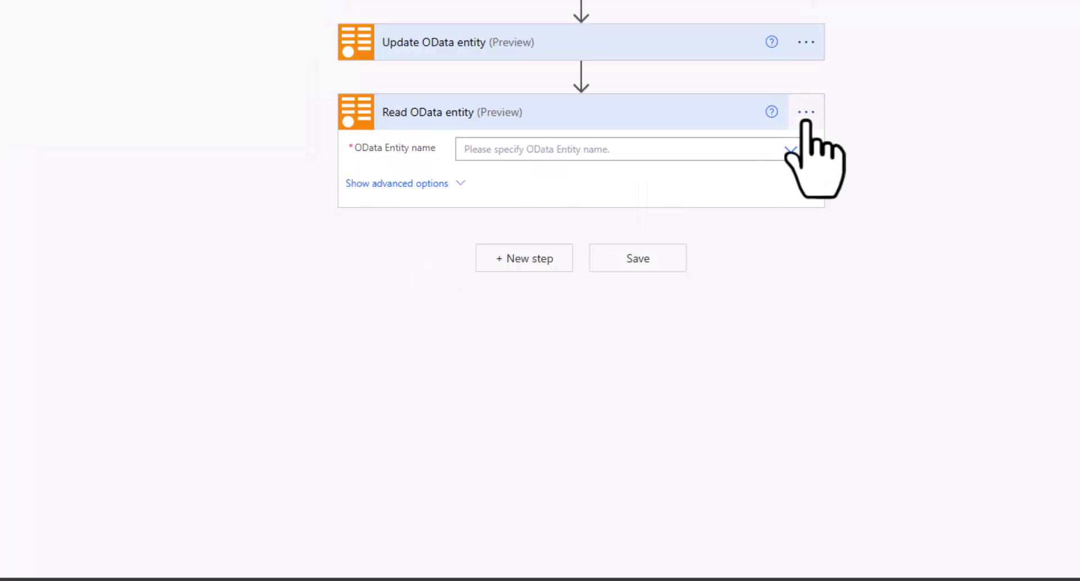
left_click(806, 115)
left_click(884, 432)
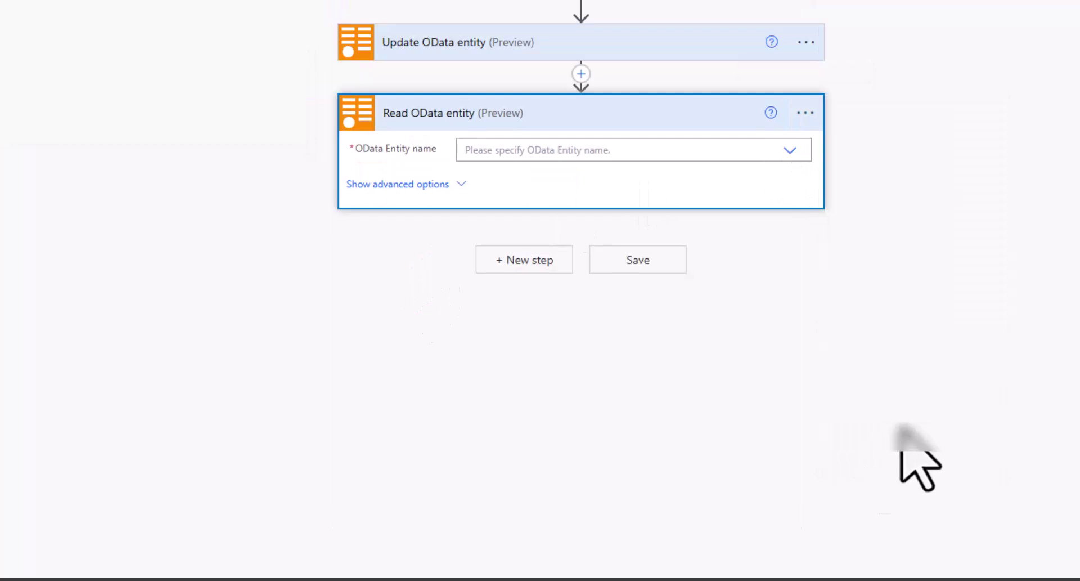
left_click(791, 150)
left_click(494, 225)
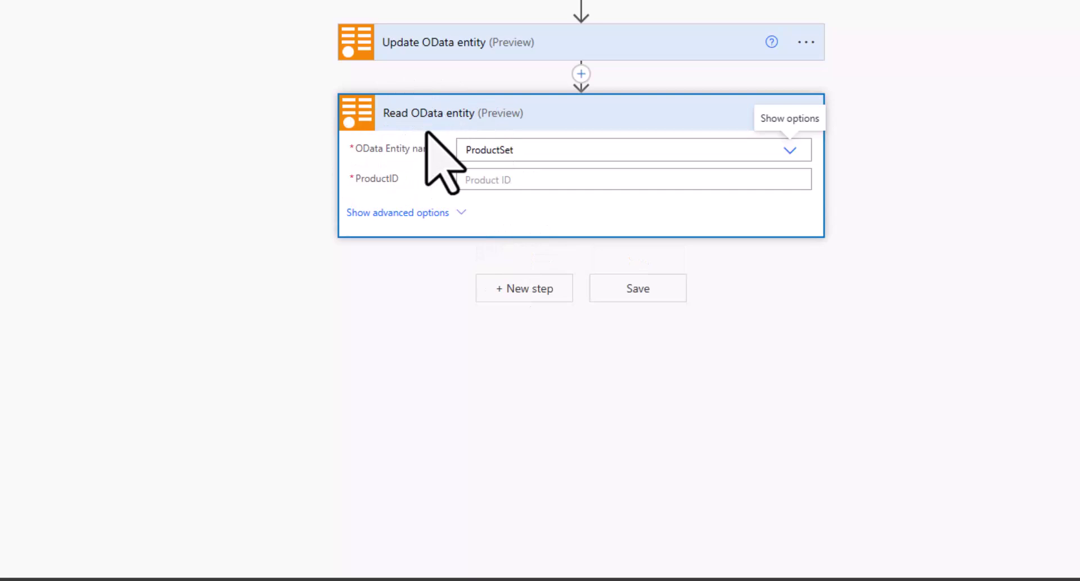
left_click(484, 180)
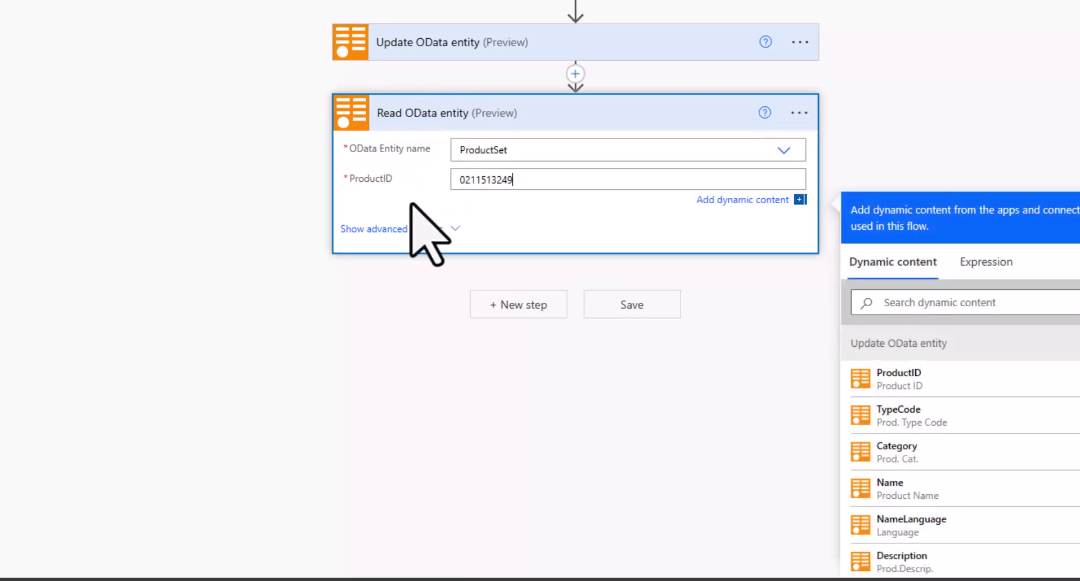
left_click(642, 308)
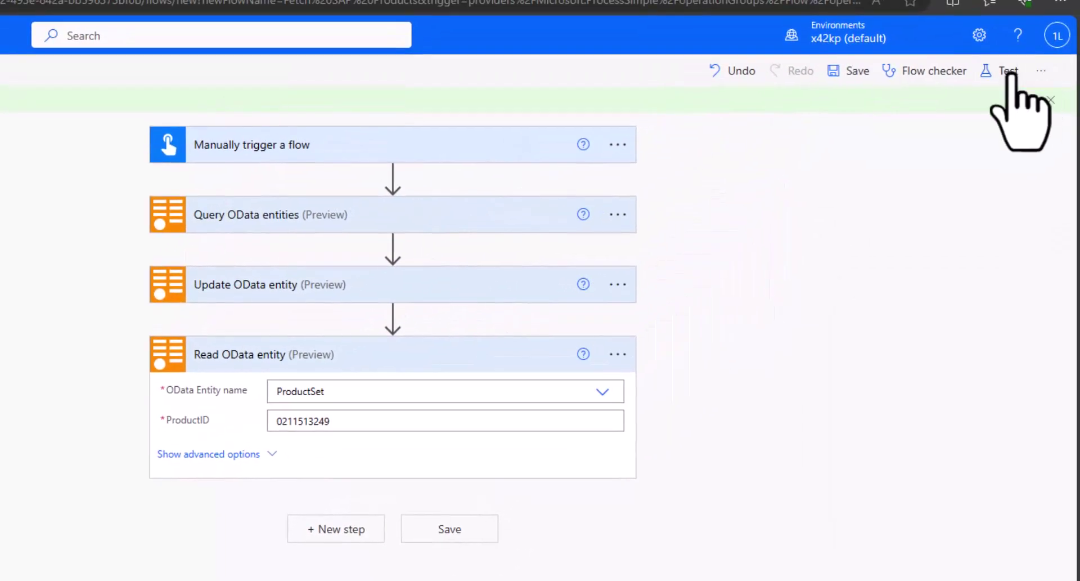
left_click(1009, 74)
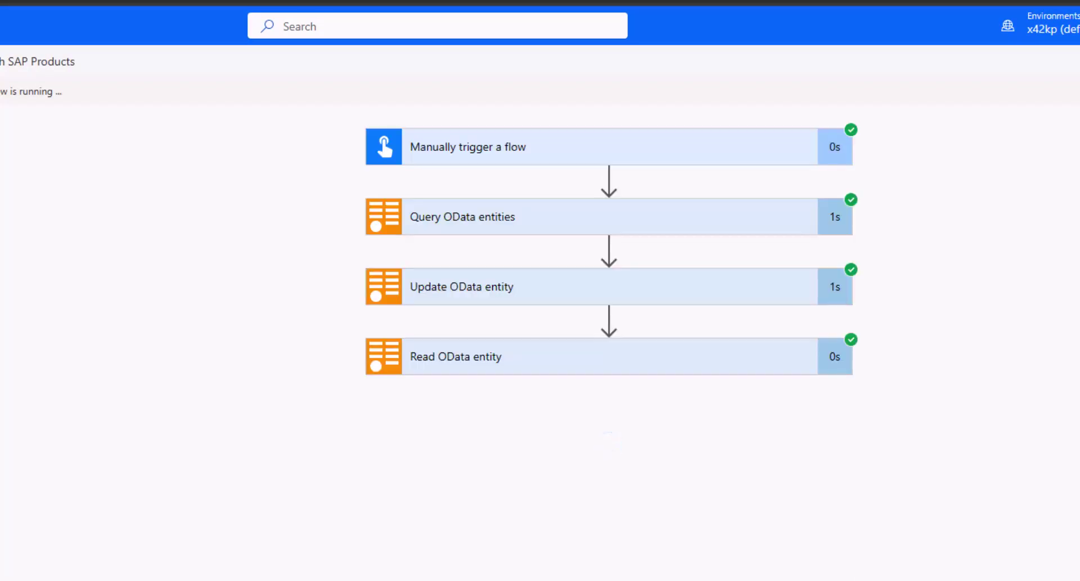
left_click(504, 225)
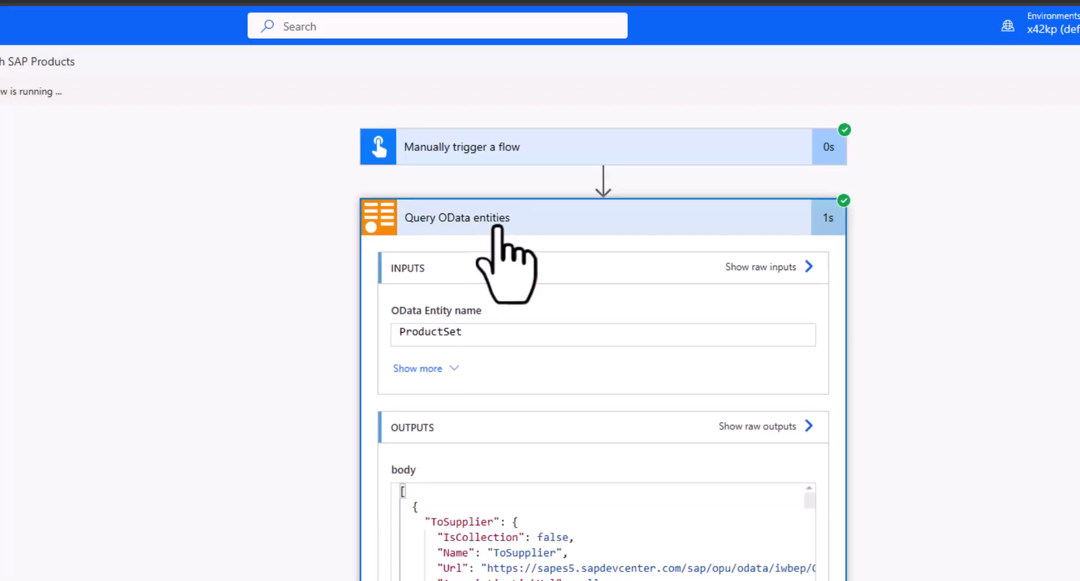
scroll(1012, 530, "down", 4)
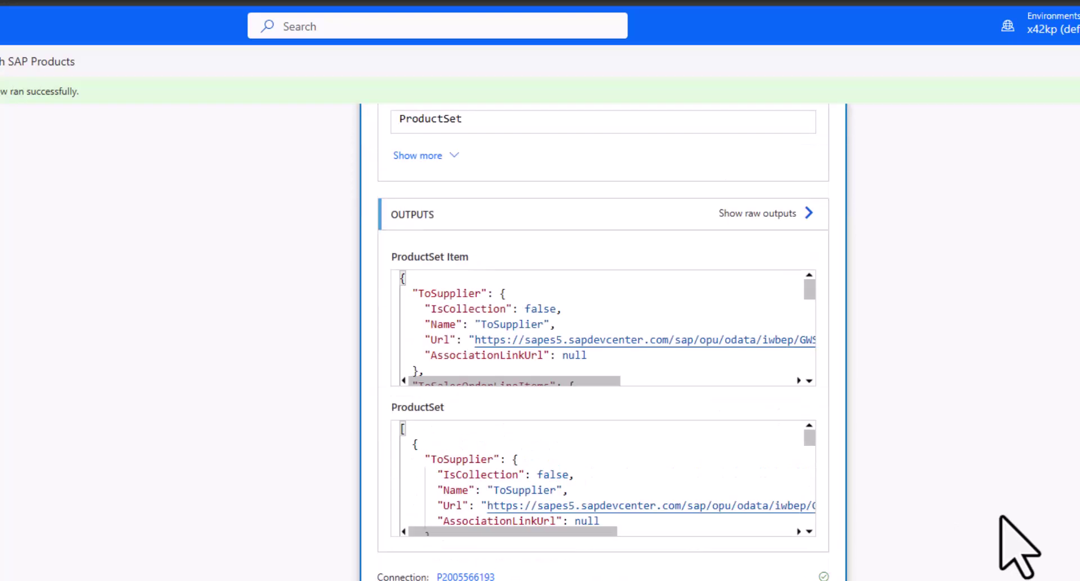
key("ctrl+f")
key("ctrl+v")
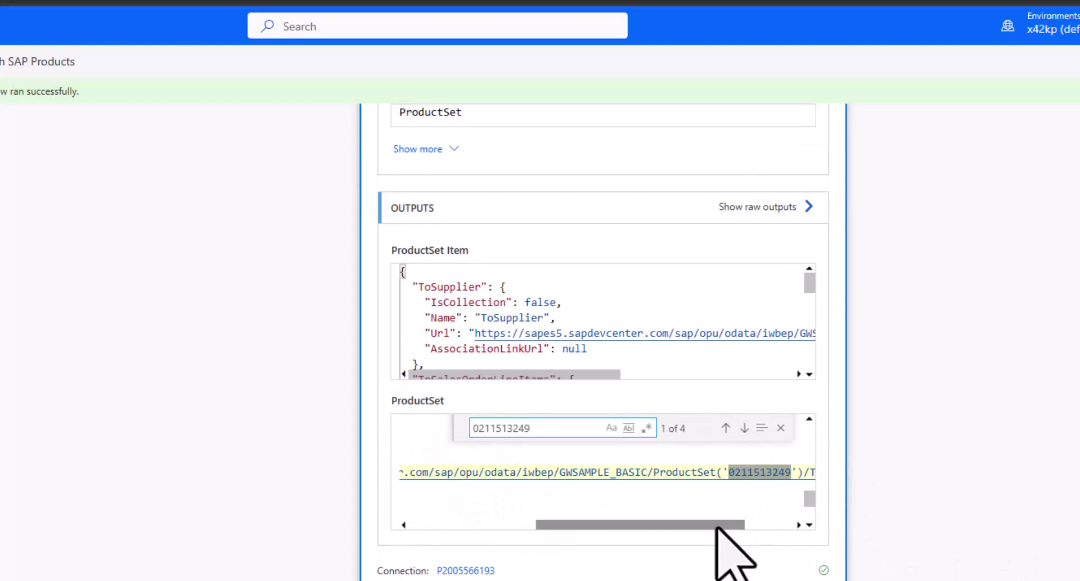
left_click_drag(723, 524, 571, 524)
scroll(670, 495, "up", 1)
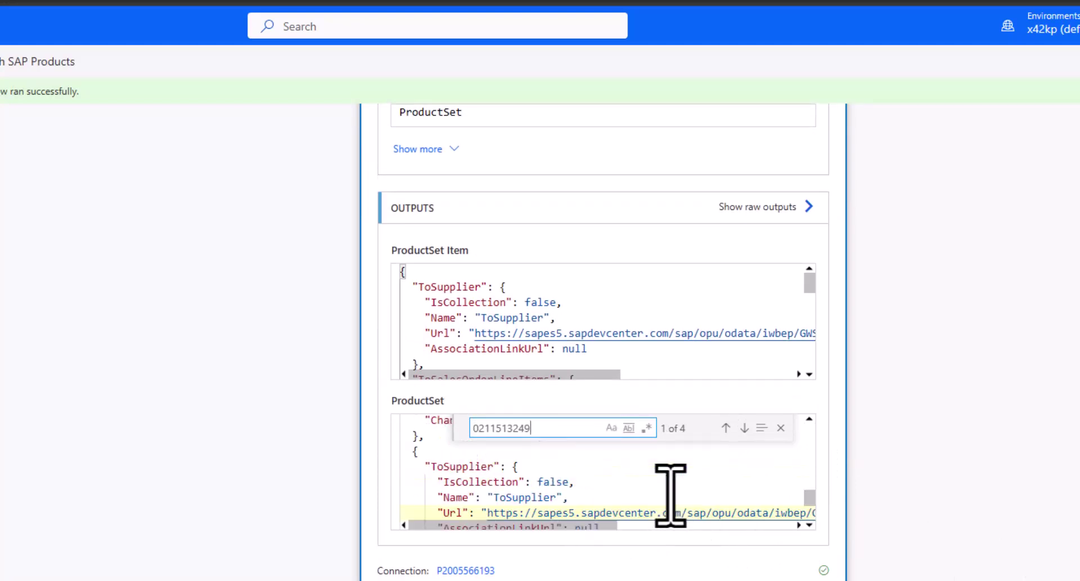
scroll(669, 495, "down", 2)
scroll(669, 495, "down", 1)
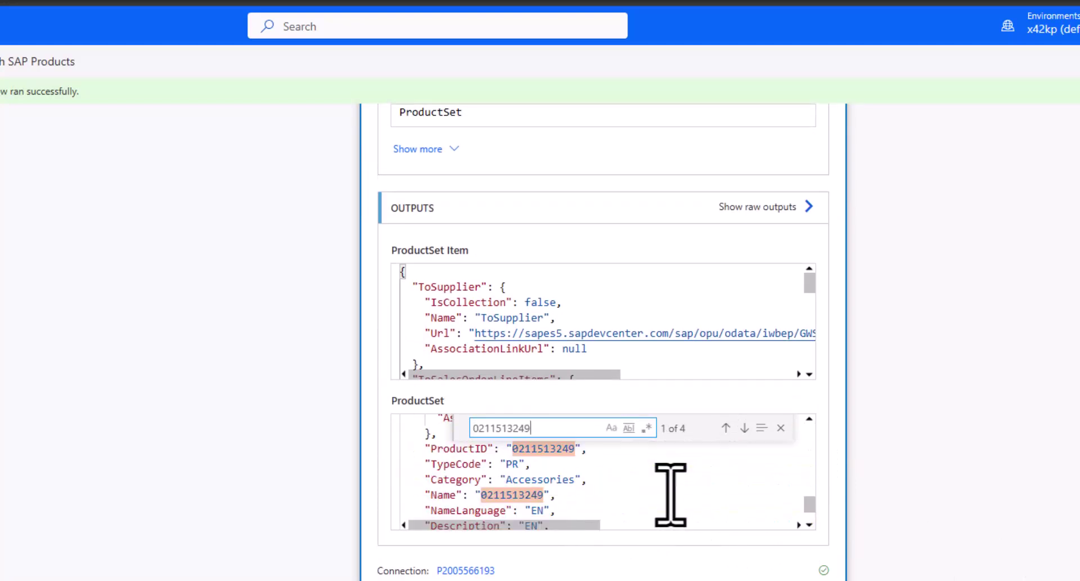
scroll(811, 503, "down", 1)
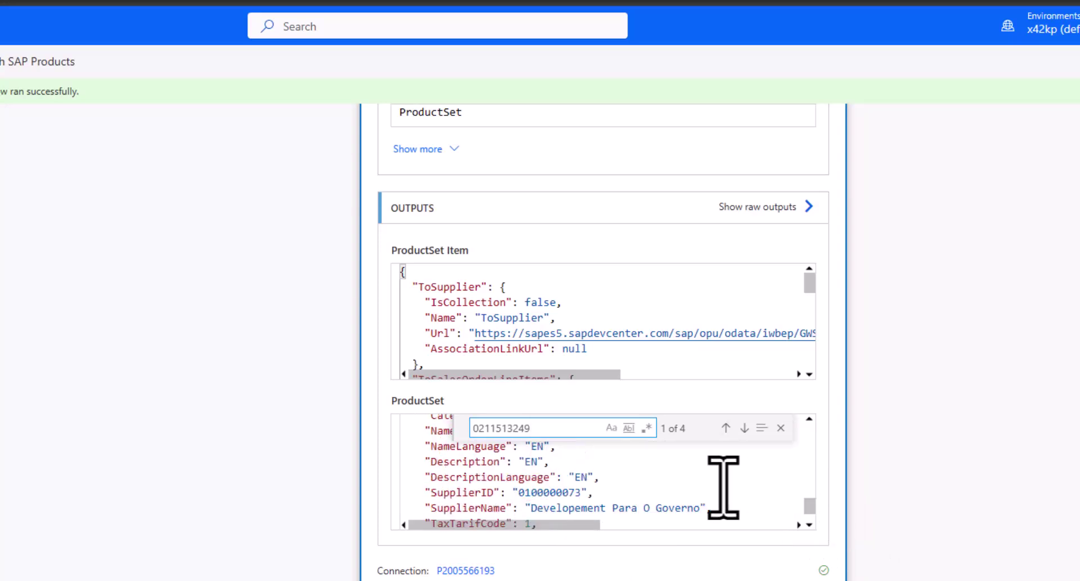
scroll(719, 488, "down", 2)
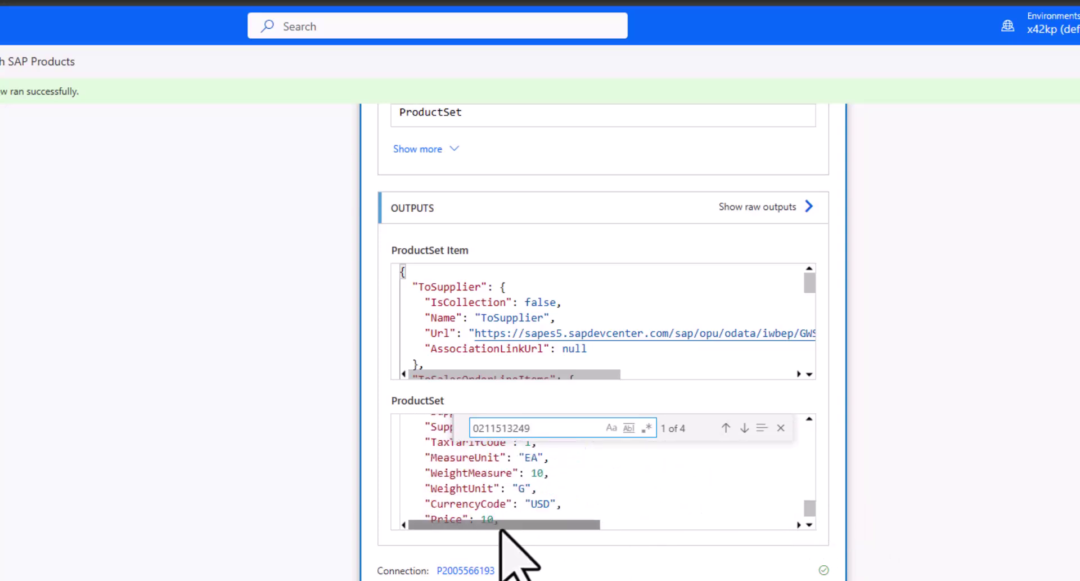
left_click_drag(504, 520, 423, 444)
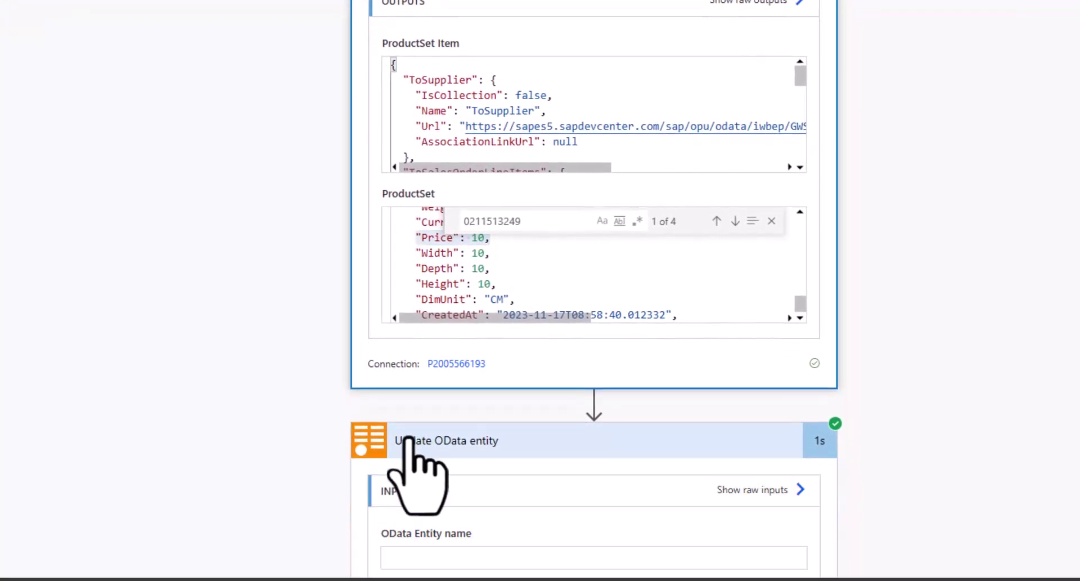
- Expand the Update OData entity run details and review the Price 20 input and returned outputs
left_click(414, 464)
scroll(282, 352, "down", 8)
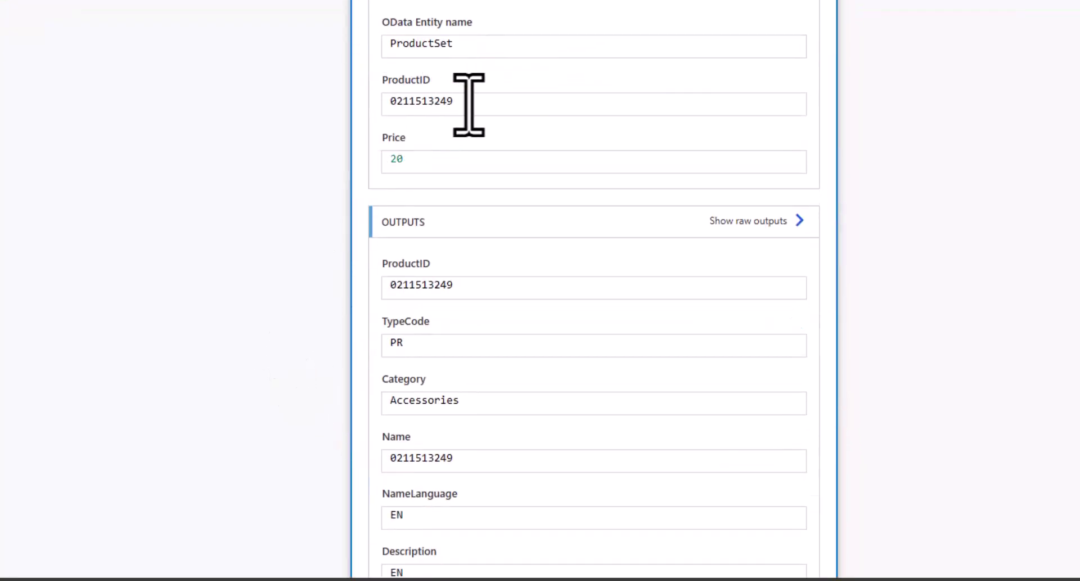
left_click_drag(470, 101, 367, 107)
key("ctrl+c")
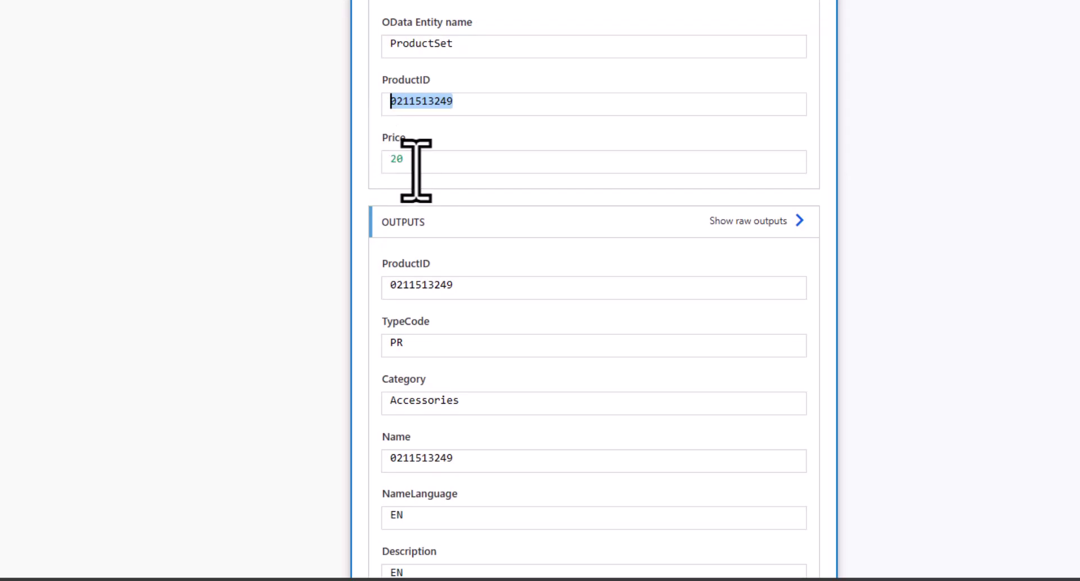
left_click(402, 162)
scroll(338, 247, "down", 6)
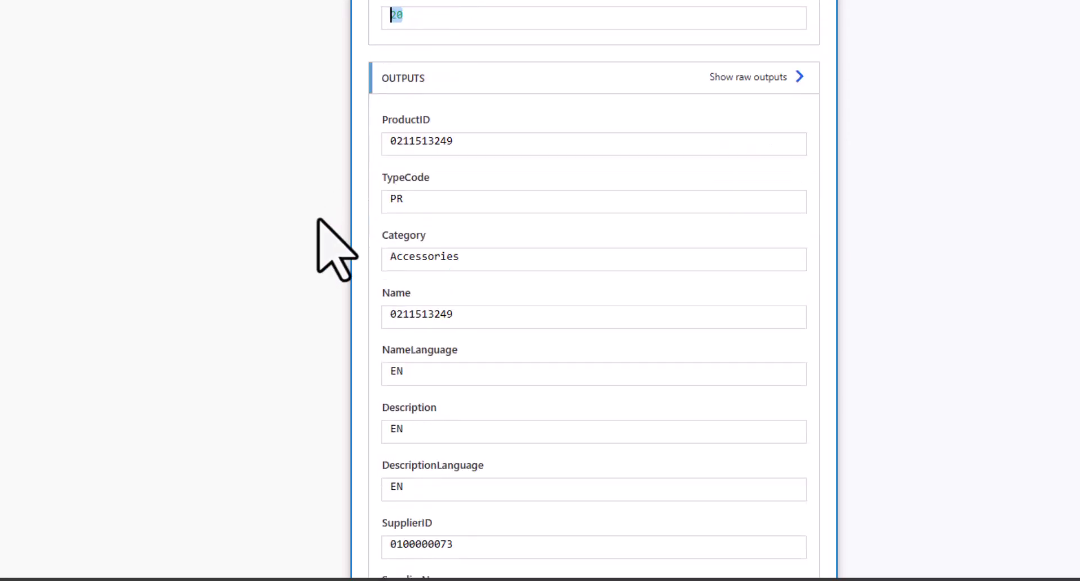
scroll(336, 242, "down", 9)
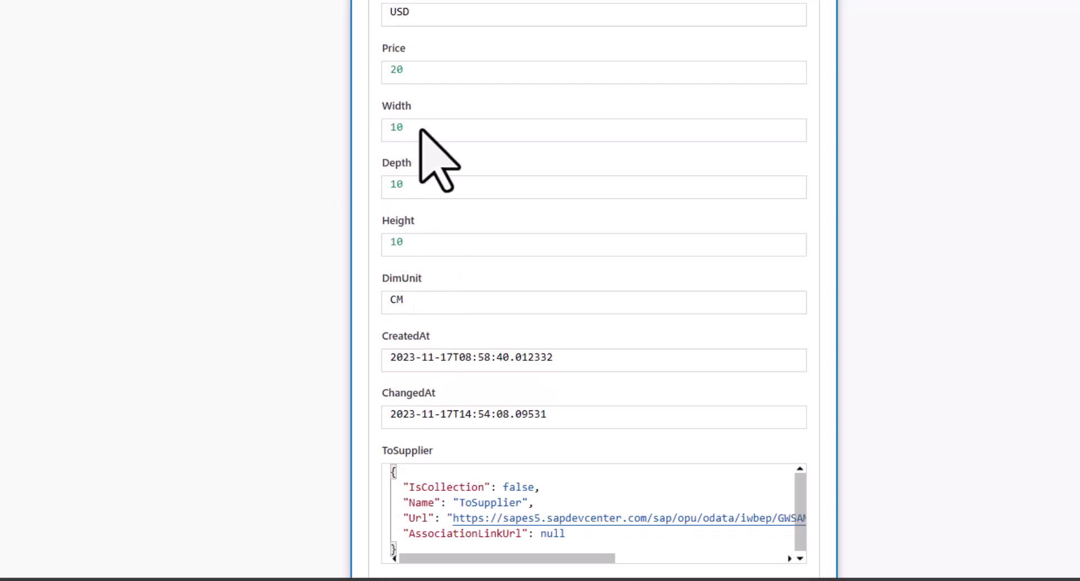
scroll(273, 265, "down", 7)
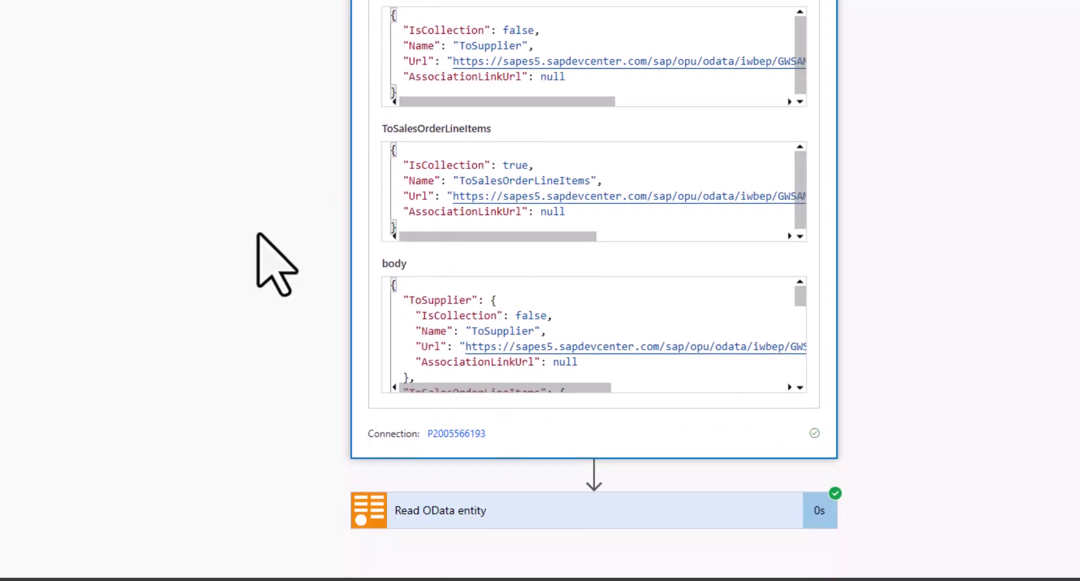
- Expand the Read OData entity run results and select the returned Price value 20
left_click(416, 512)
scroll(306, 441, "down", 6)
scroll(297, 402, "down", 2)
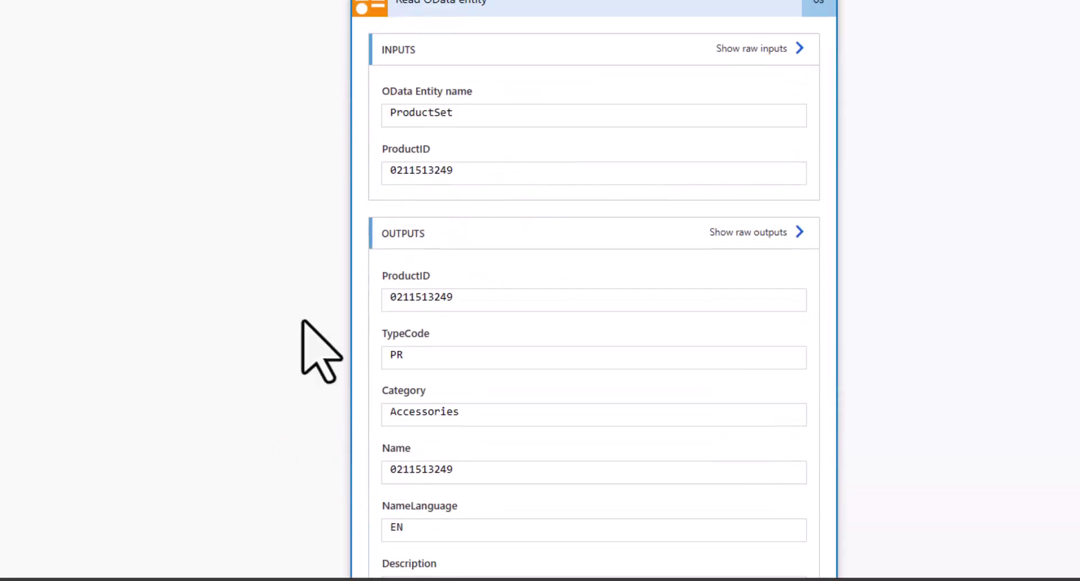
scroll(300, 326, "down", 17)
scroll(308, 316, "up", 1)
scroll(308, 321, "down", 7)
scroll(494, 36, "up", 2)
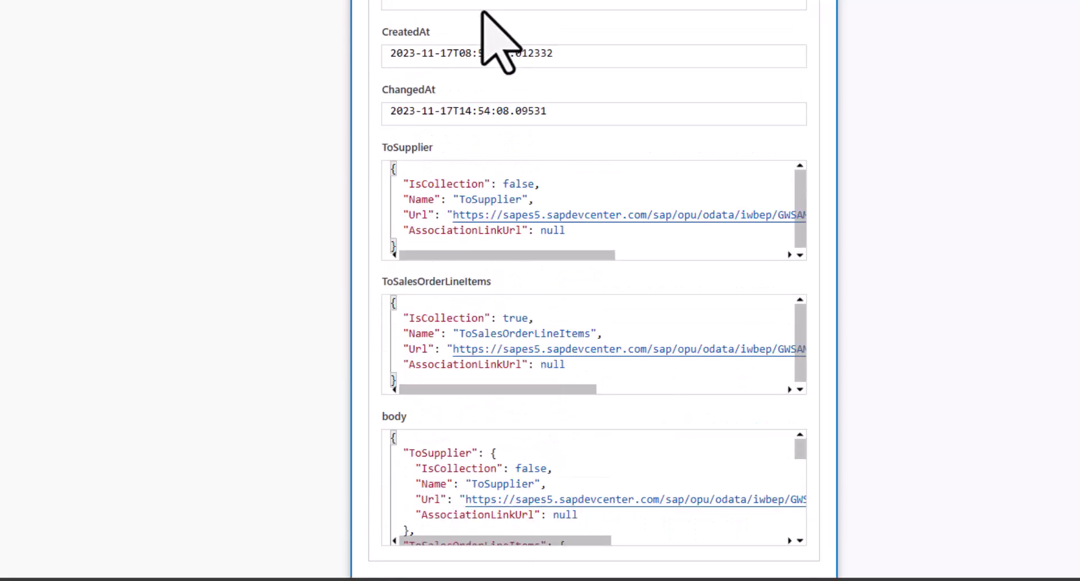
scroll(502, 51, "up", 2)
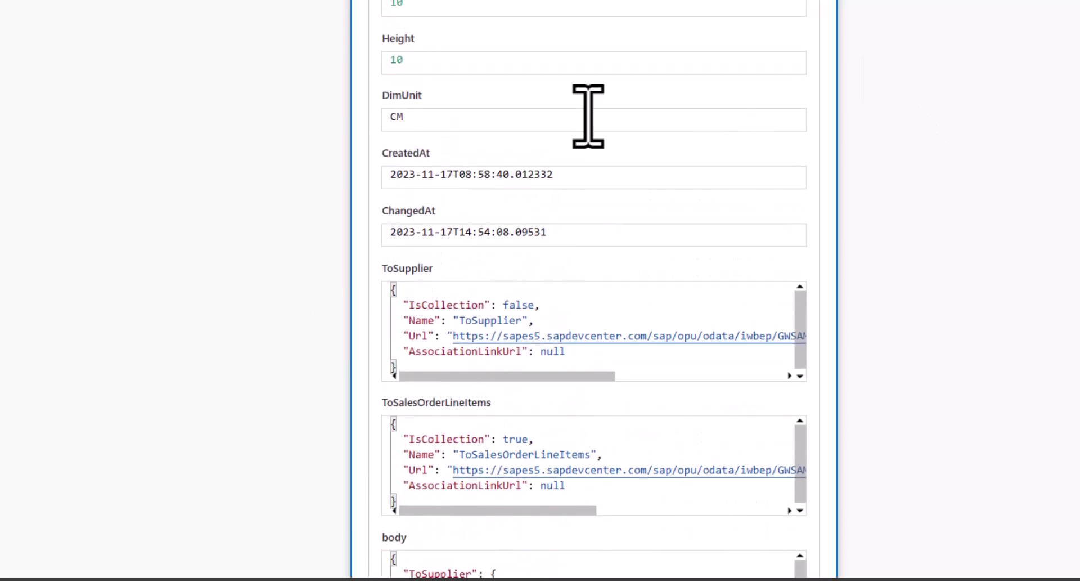
scroll(381, 92, "up", 6)
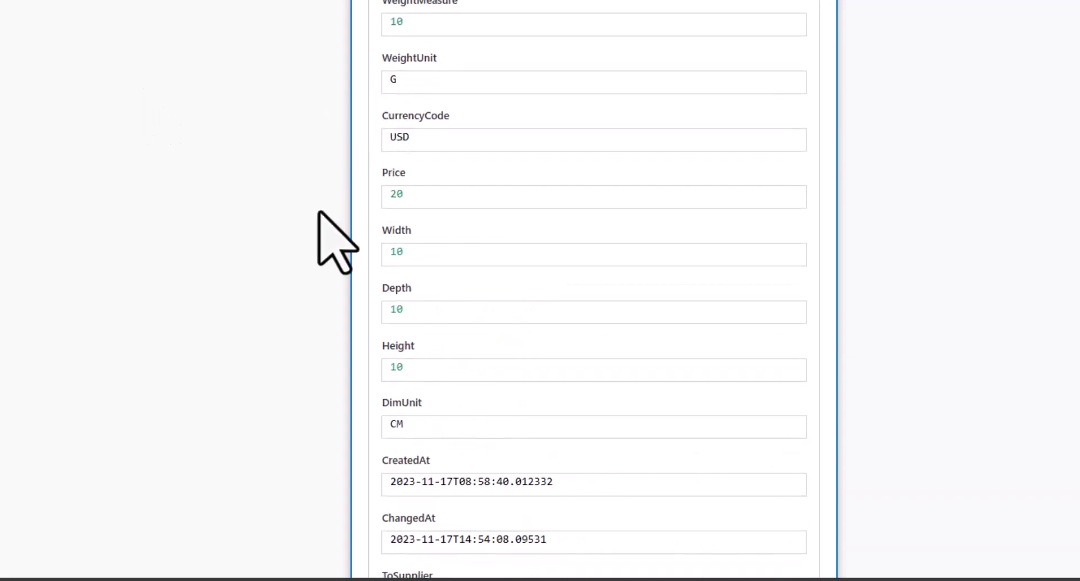
left_click_drag(430, 193, 390, 194)
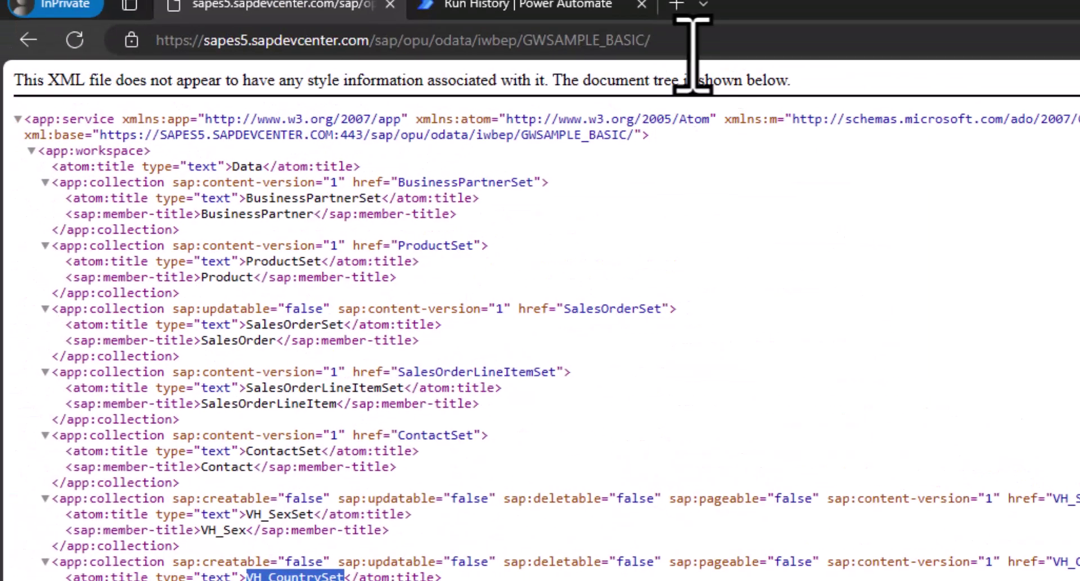
left_click(694, 54)
left_click(694, 54)
type("Pro")
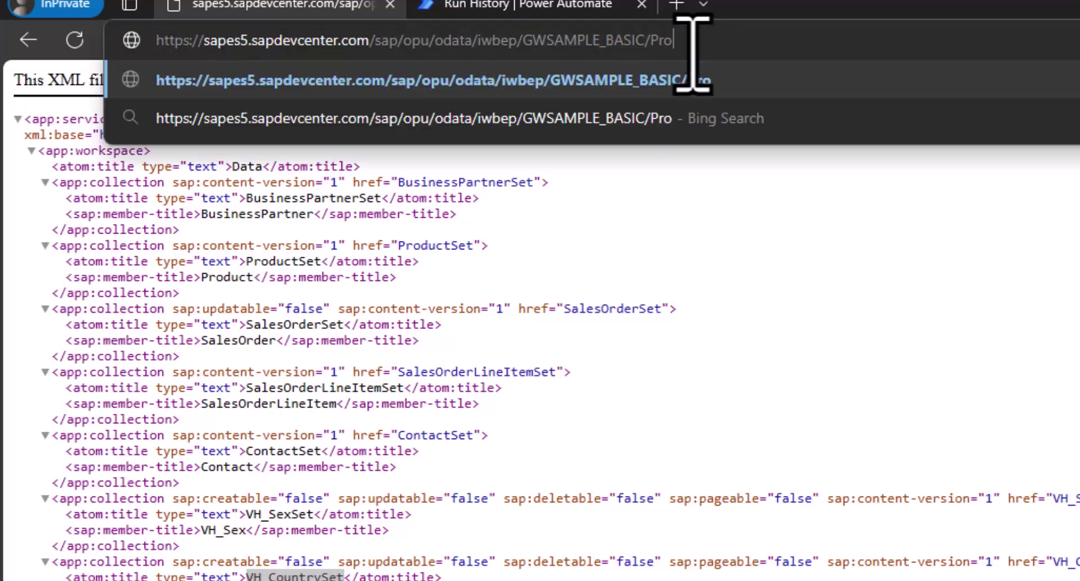
type("dct")
key("BackSpace")
key("BackSpace")
type("uctSet('")
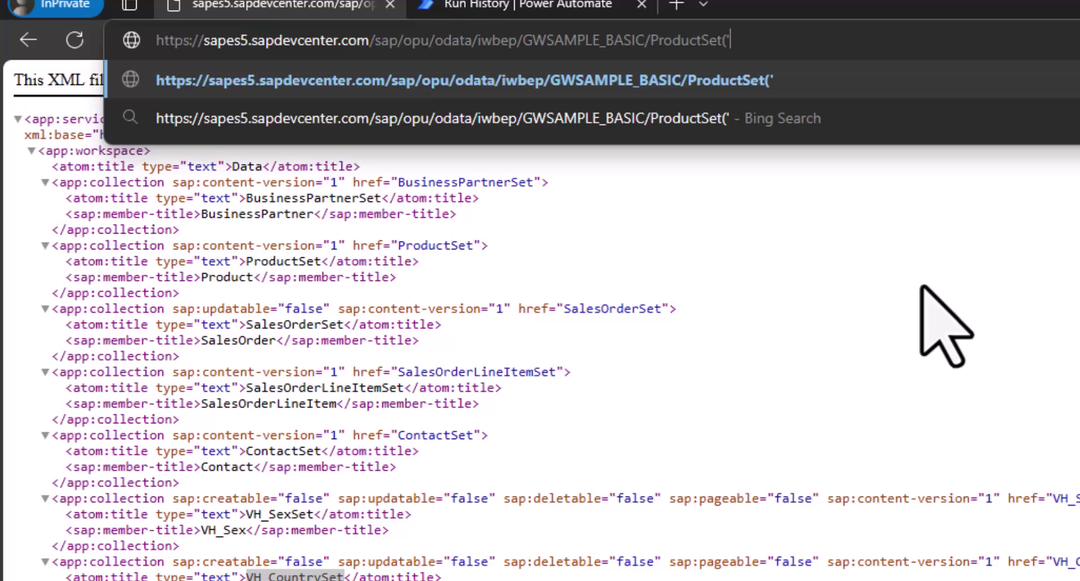
key("ctrl+v")
type("'")
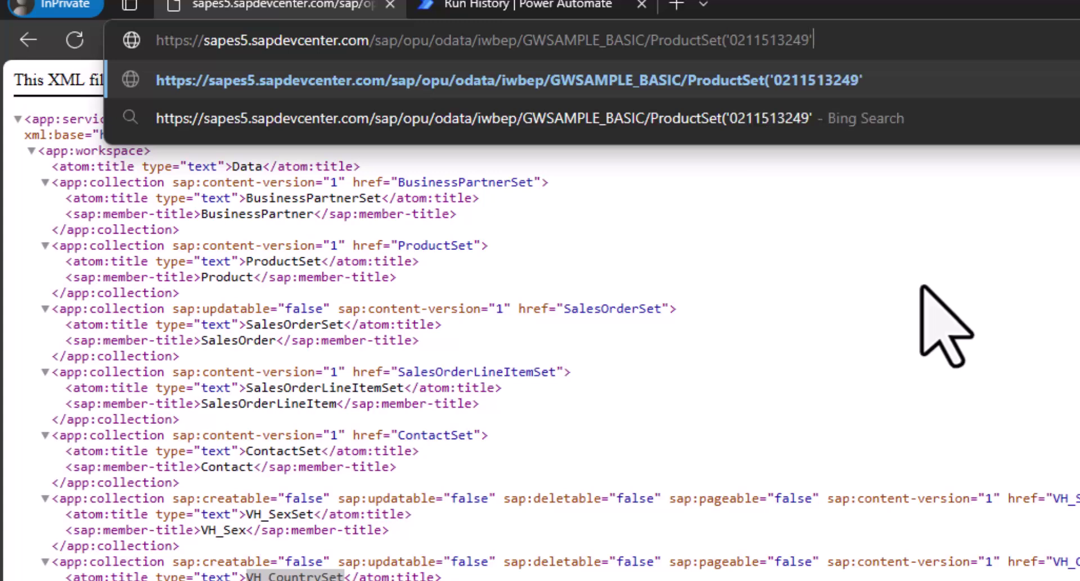
type(")")
key("Return")
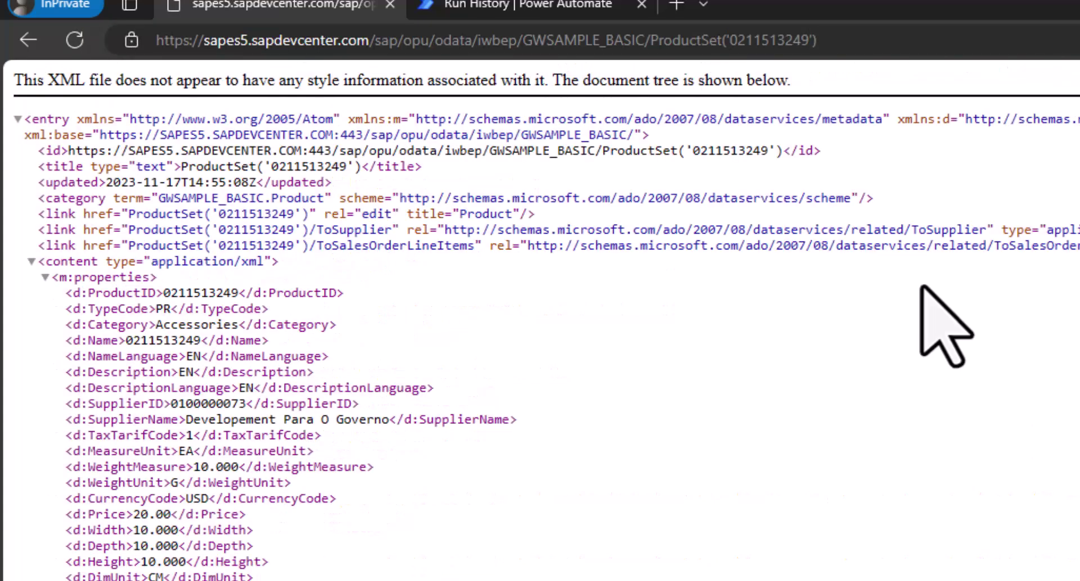
double_click(181, 293)
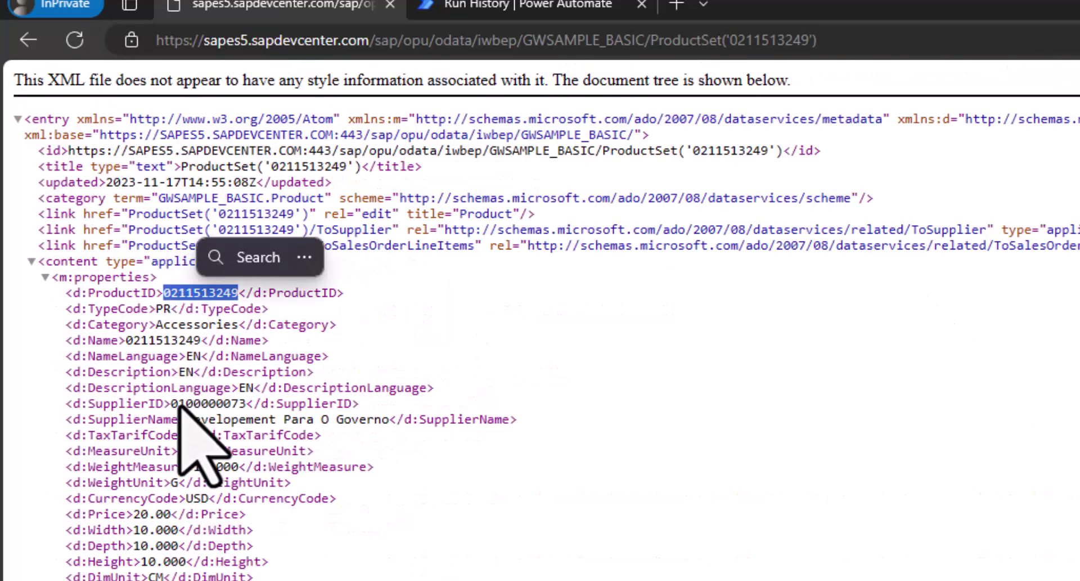
left_click_drag(72, 514, 252, 515)
key("ctrl+c")
key("alt+Tab")
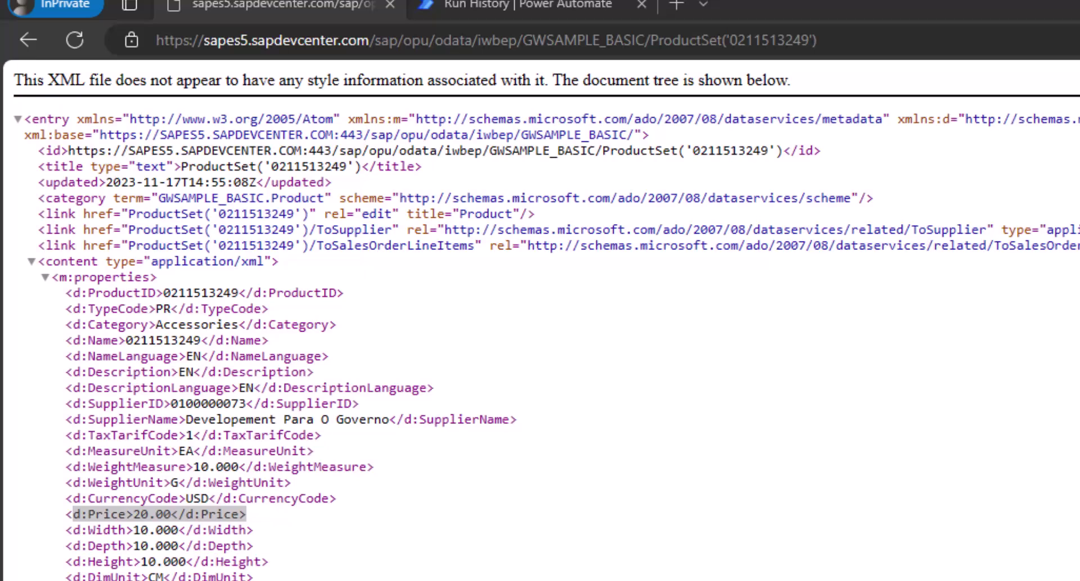
left_click(481, 2)
- Return to the Fetch SAP Products flow designer and expand the Update OData entity card showing Price 20
key("alt+Tab")
scroll(447, 374, "up", 6)
key("alt+Tab")
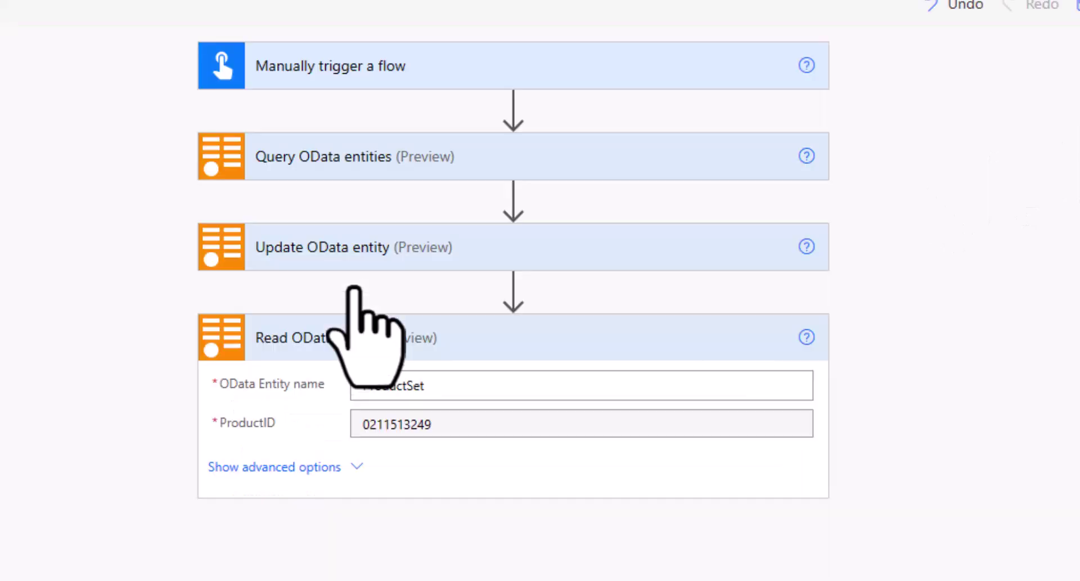
left_click(294, 249)
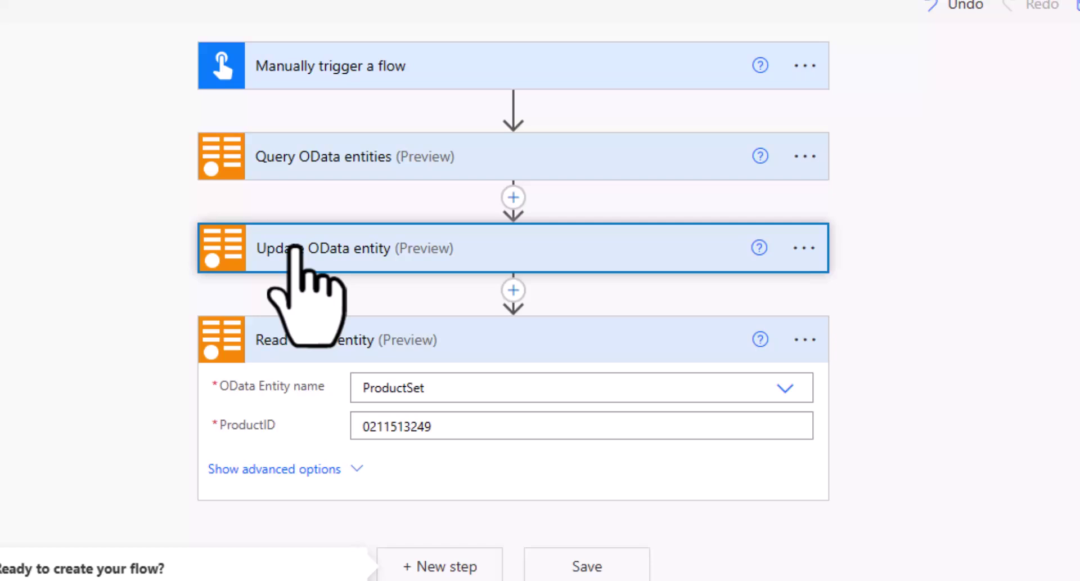
left_click(294, 249)
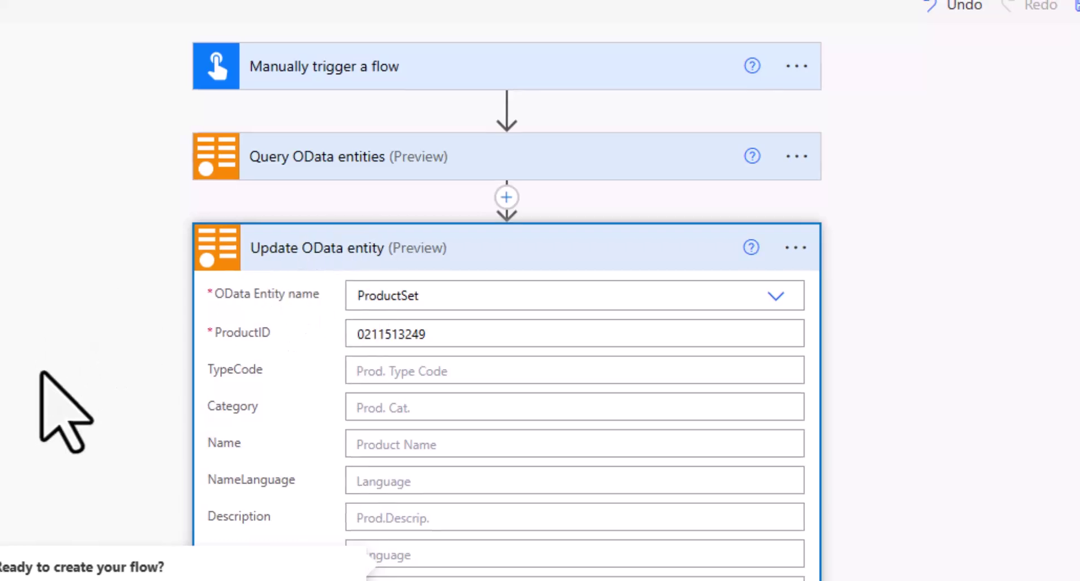
scroll(40, 374, "down", 3)
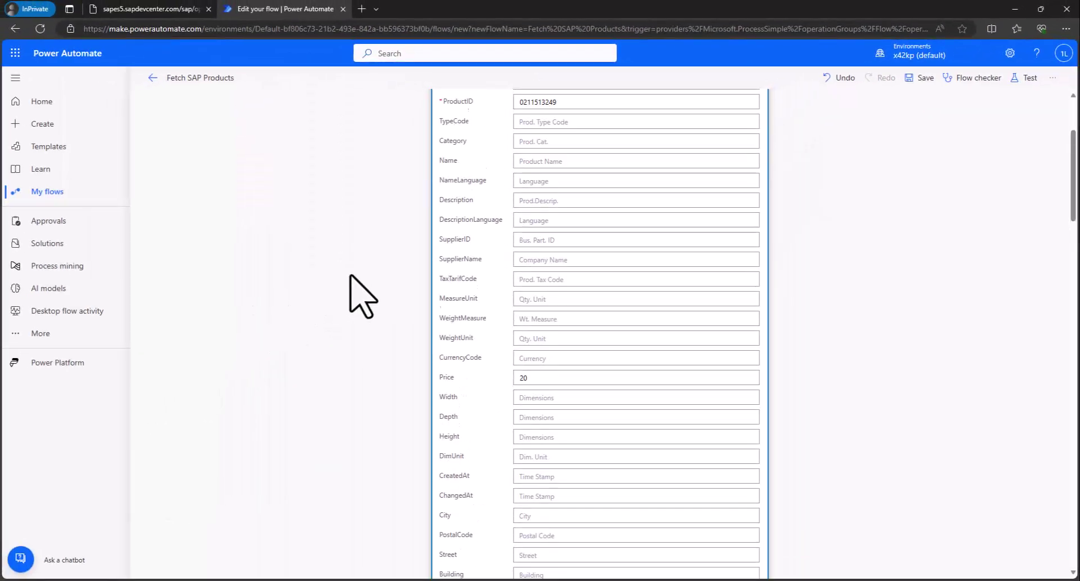
scroll(363, 296, "up", 1)
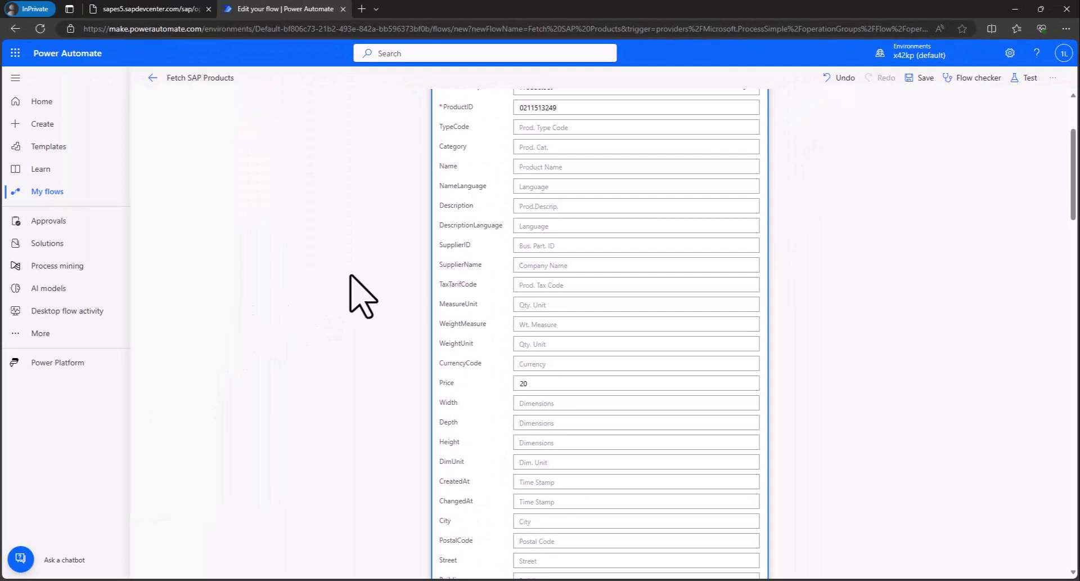